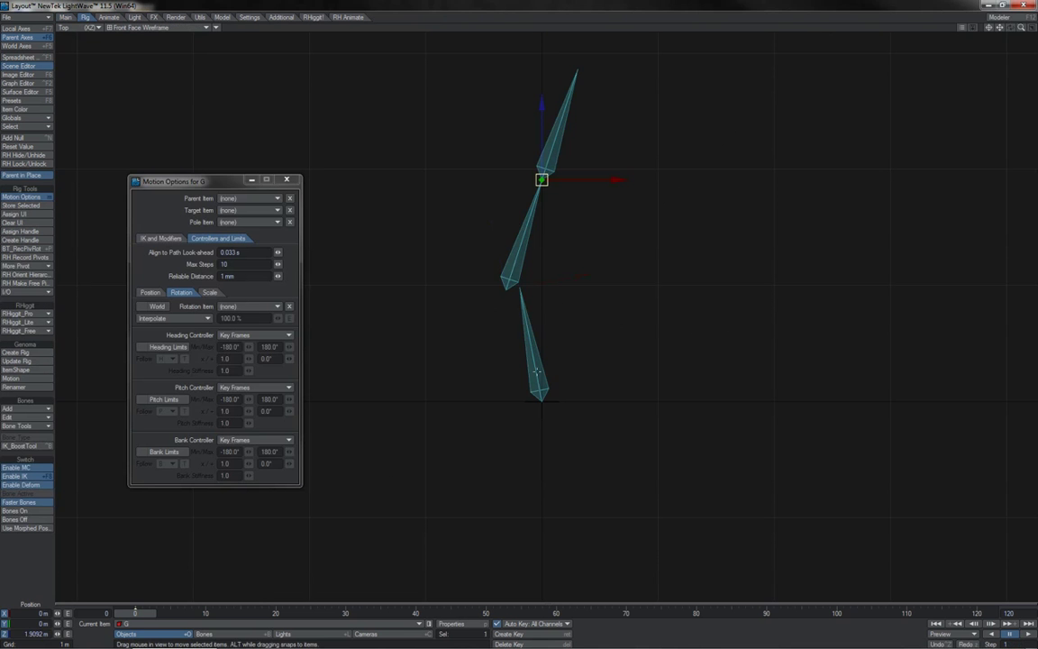
Set the Bone Type to Z axis in the bone properties
key(p)
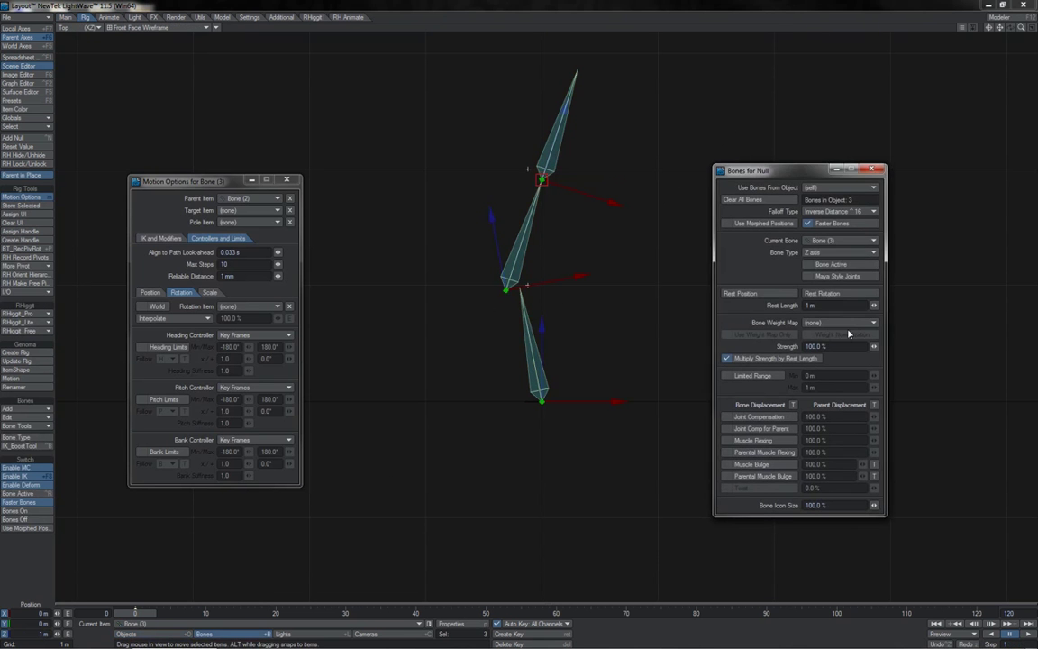
click(844, 262)
key(p)
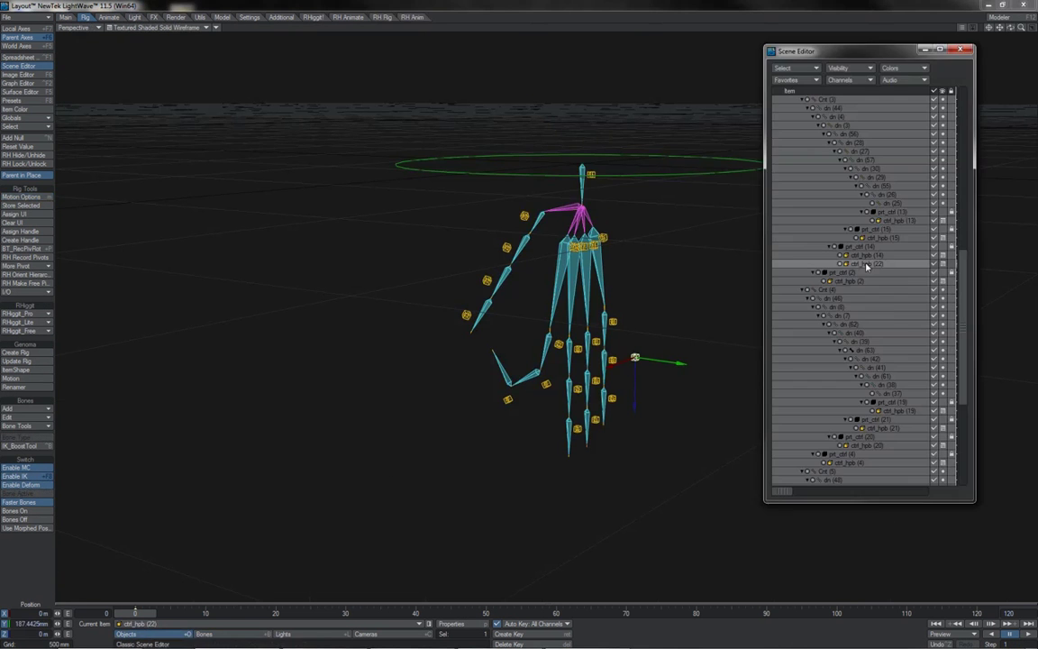
Add a null named Finger to the hand rig and show the arm rig's bone properties
key(ctrl+n)
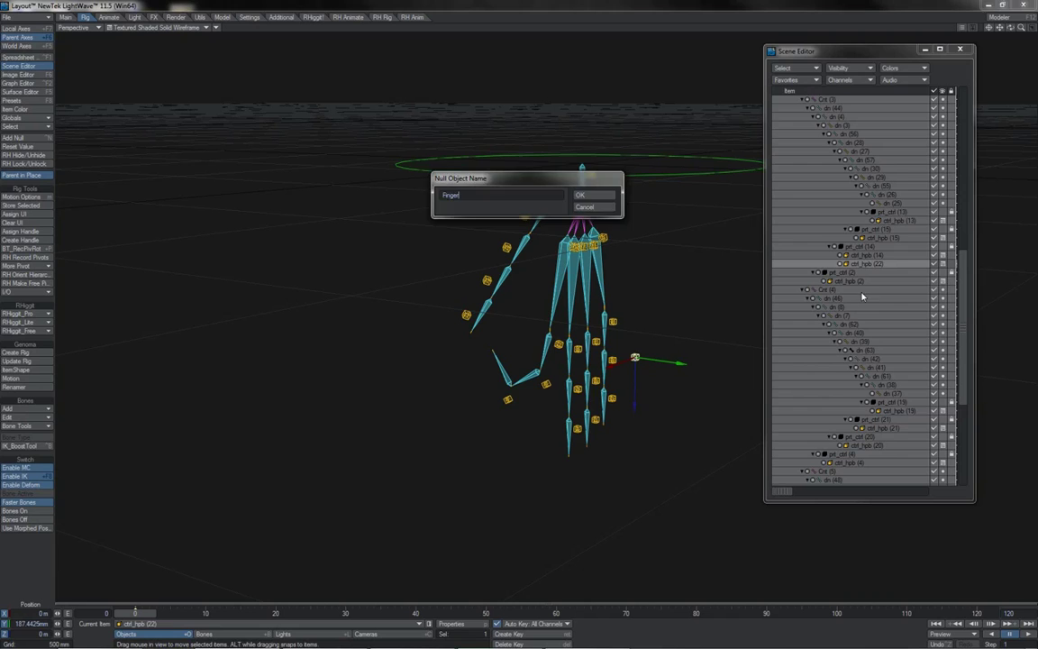
key(Return)
key(p)
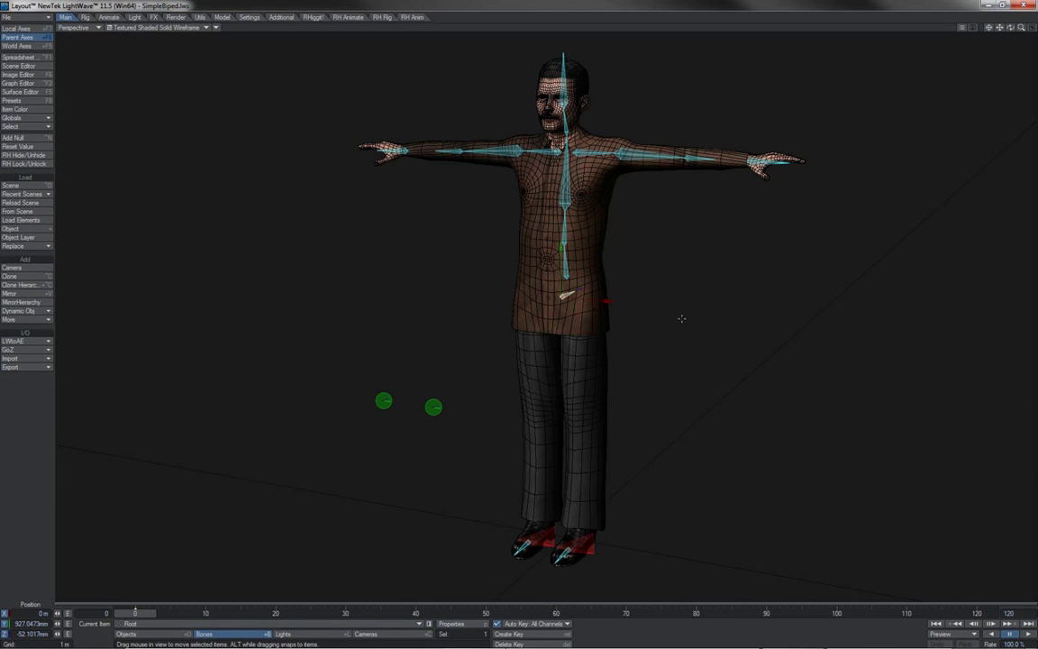
Lower the biped's root into a crouch, rotate the arms, and move RightLeg_IK outward
drag(681, 319, 379, 415)
key(y)
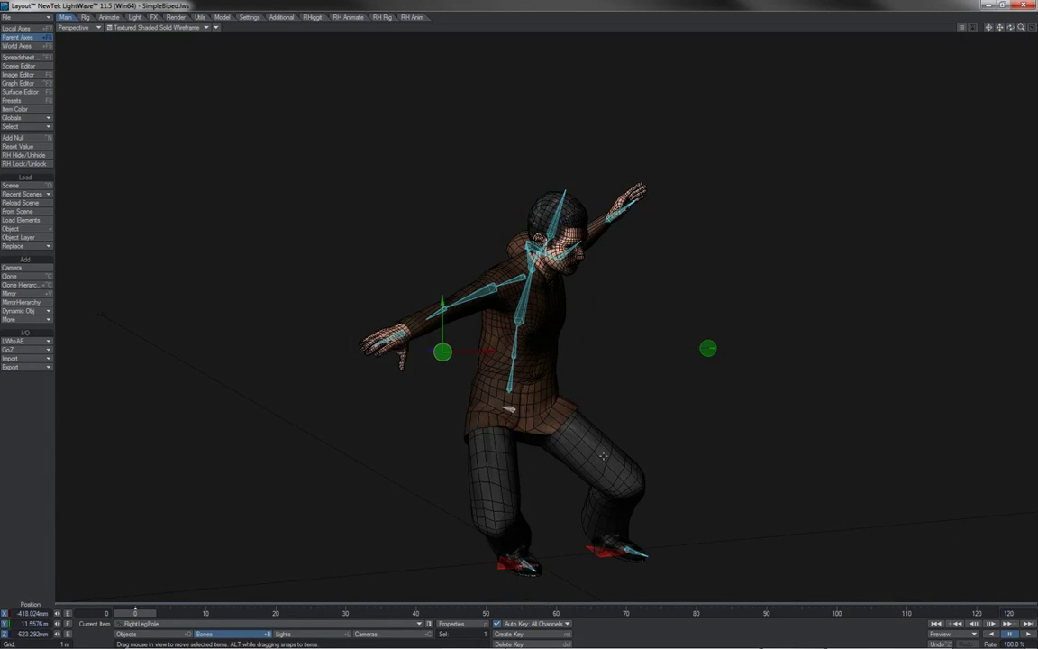
click(562, 560)
key(t)
drag(563, 560, 553, 566)
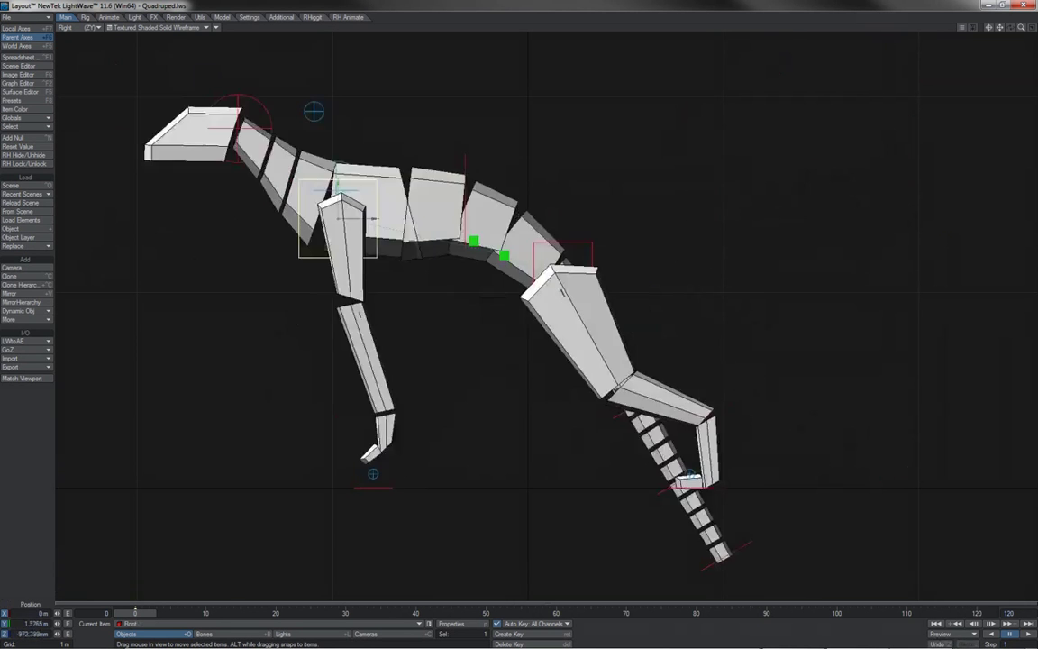
Step through the quadruped's SpineMid, rear leg goal and Head controls in Perspective view
key(Down)
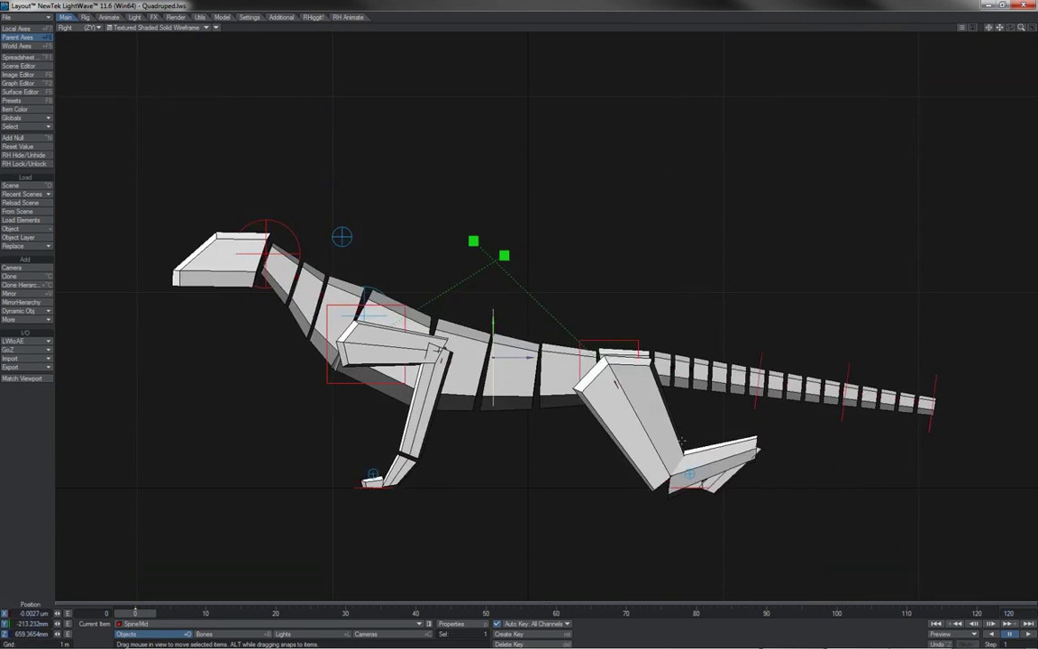
key(Down)
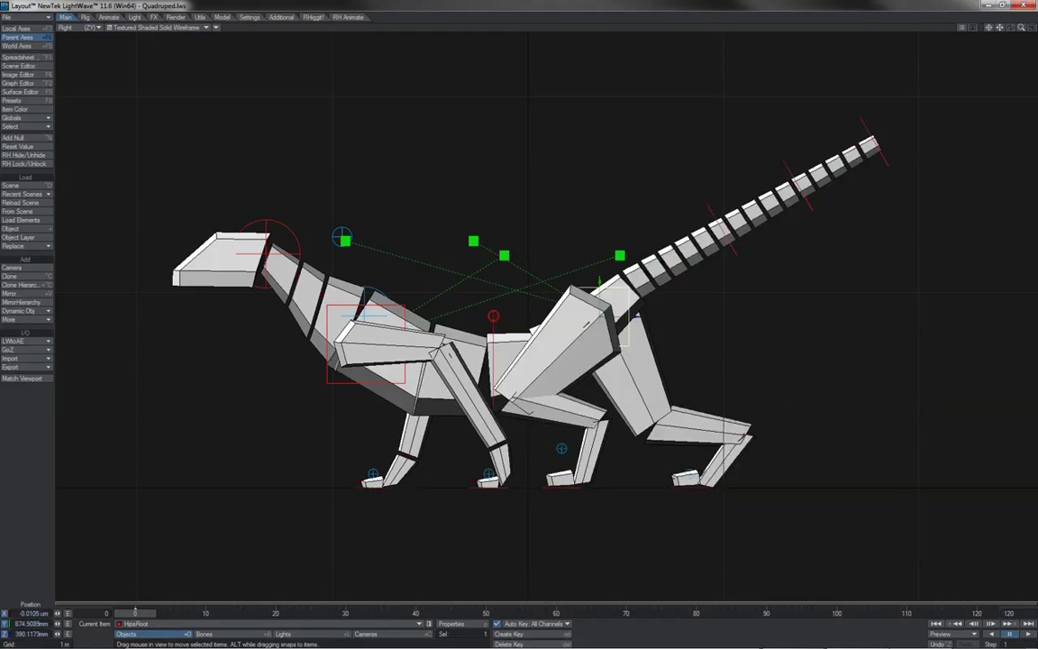
key(Down)
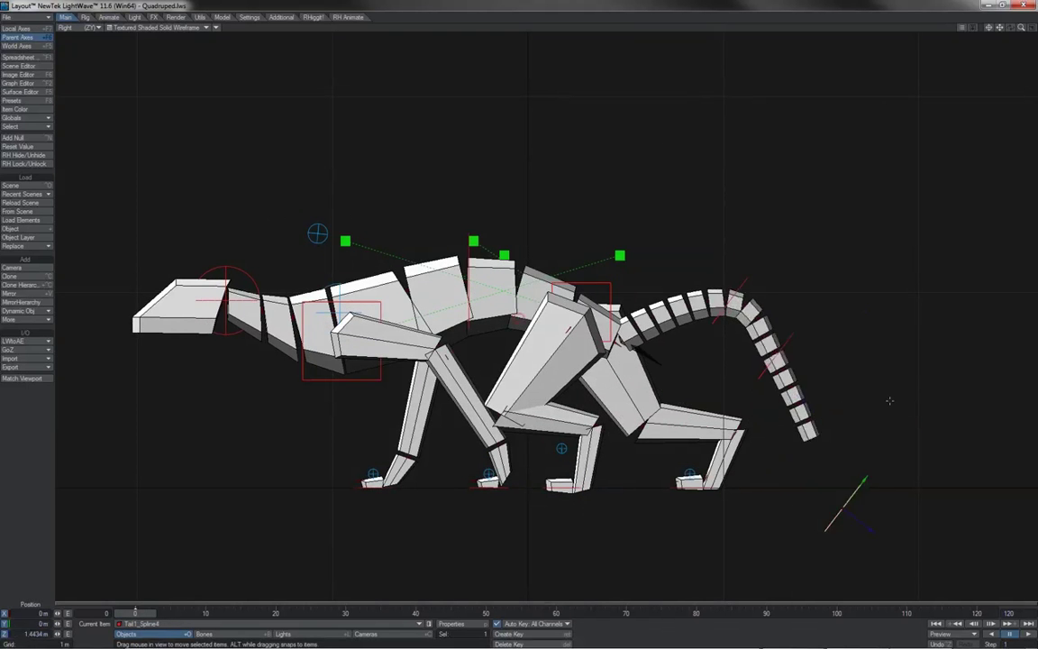
key(6)
key(t)
key(Up)
Select the R_RearLeg_Pole, Head and left foreleg controls, then swing the digger's boom toward the camera
key(Down)
key(Down)
key(Down)
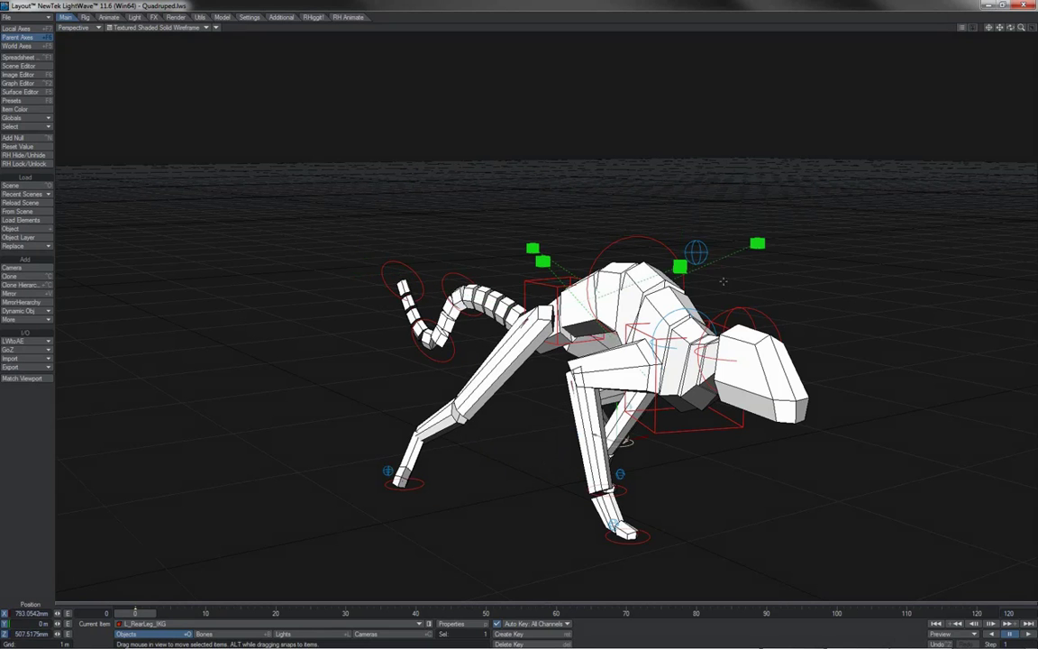
key(Down)
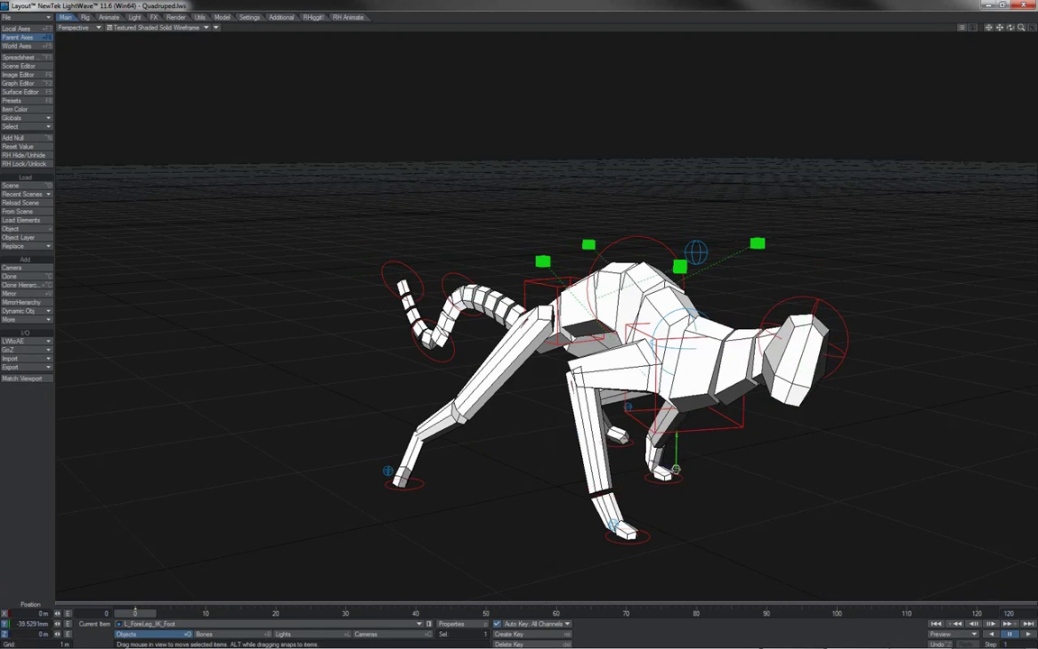
key(Down)
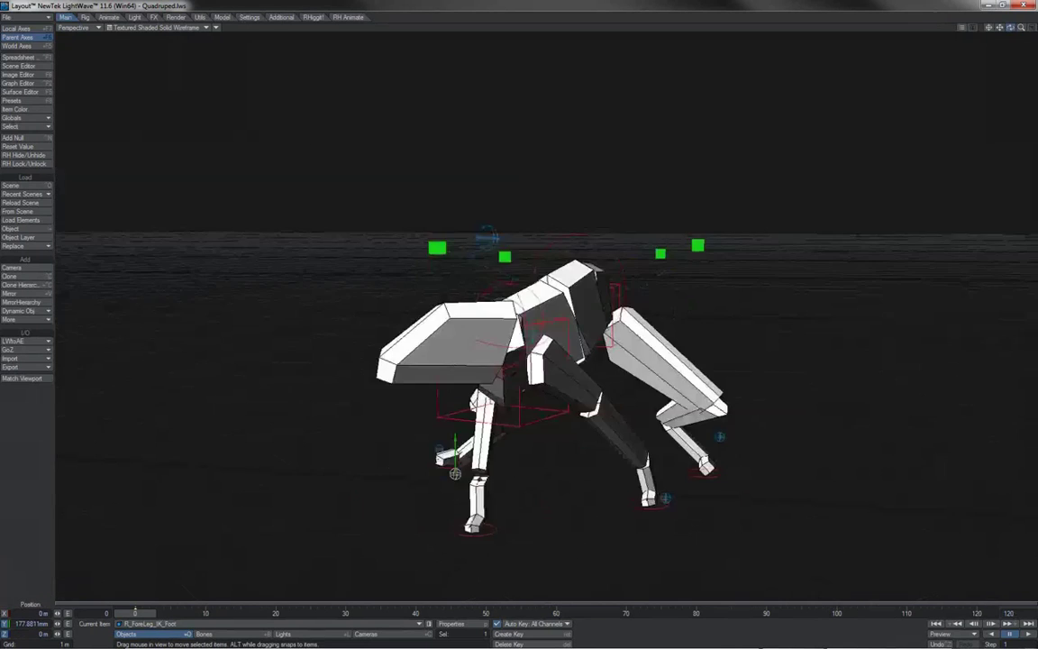
drag(1011, 28, 1009, 29)
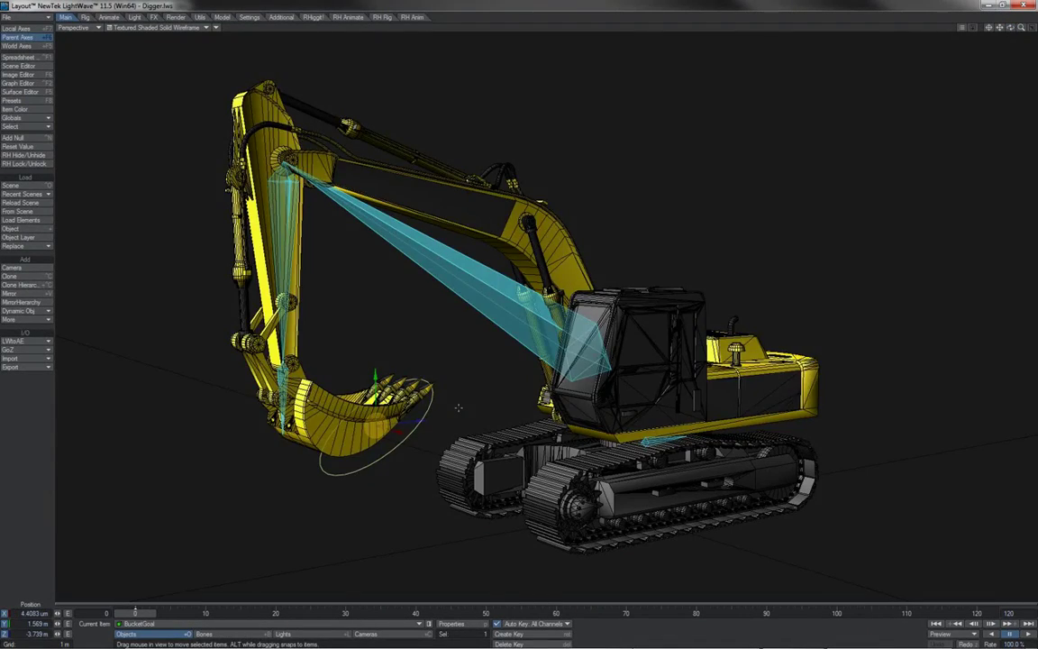
mouse_move(458, 409)
mouse_down()
mouse_move(357, 425)
mouse_move(390, 418)
mouse_move(602, 436)
mouse_move(458, 408)
mouse_up()
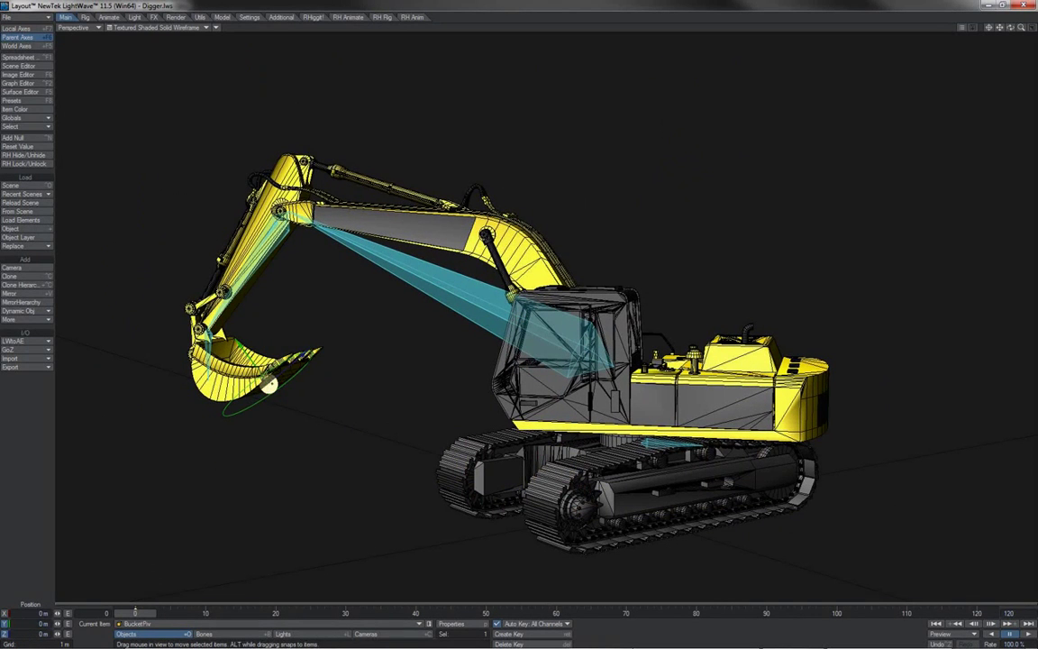
Rotate BucketPiv down and around, then move the bucket goal down and left
drag(336, 324, 298, 429)
key(t)
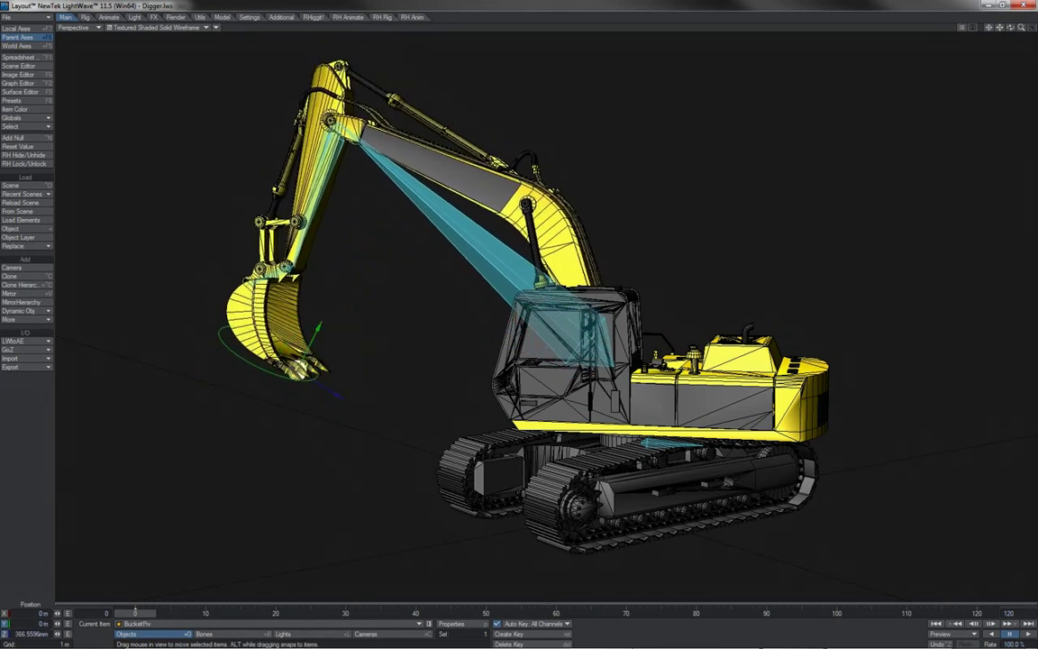
drag(369, 362, 467, 528)
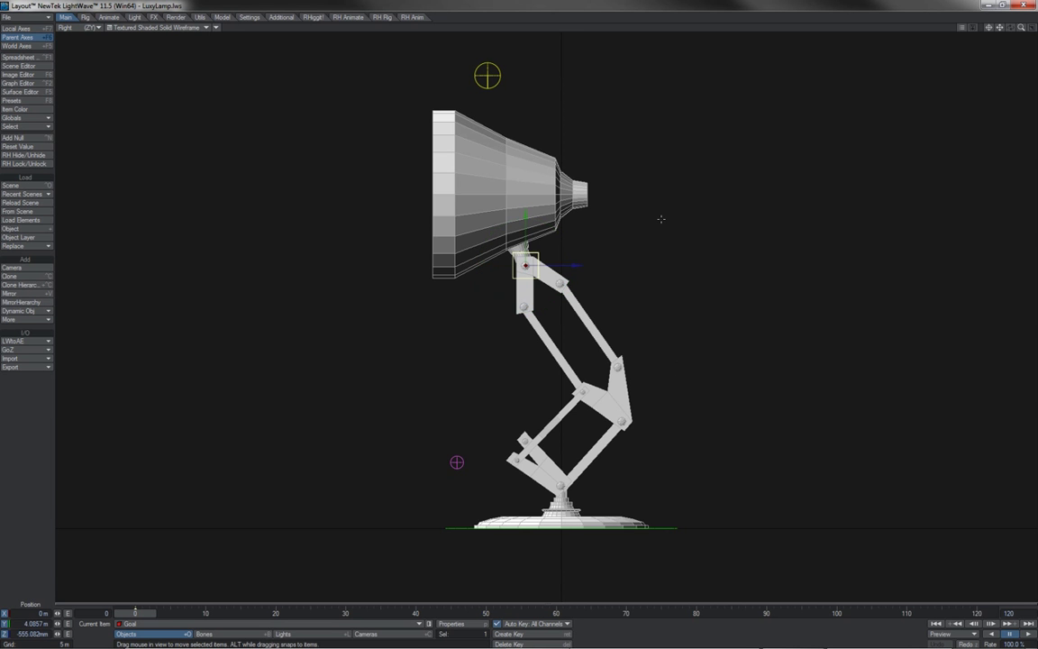
Move the lamp Goal right and rotate it in Perspective view to swing the arm
drag(485, 280, 506, 285)
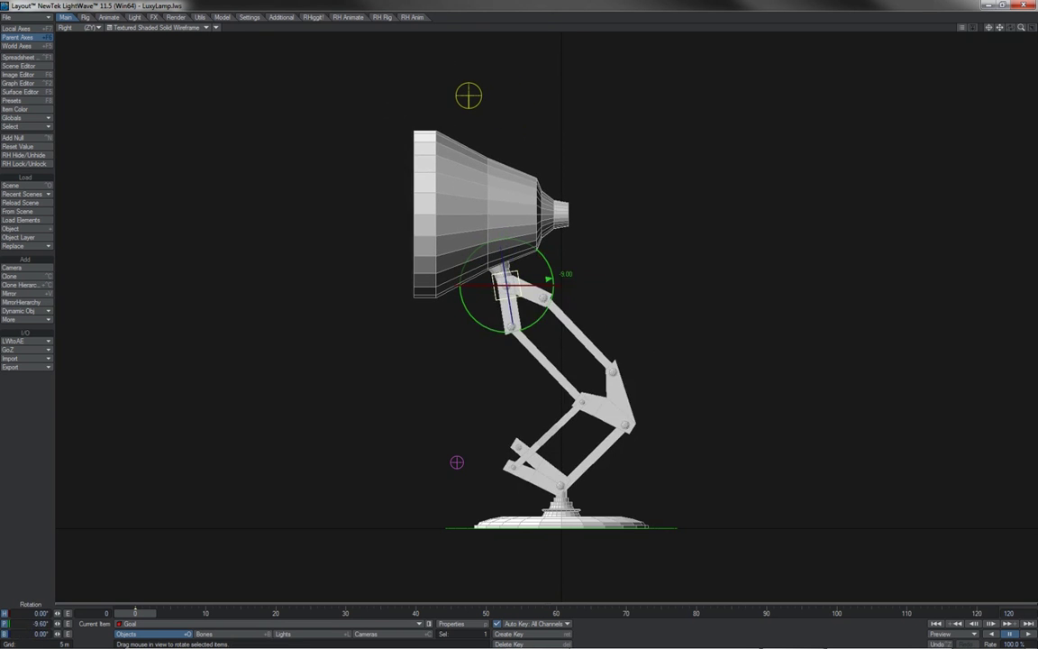
key(4)
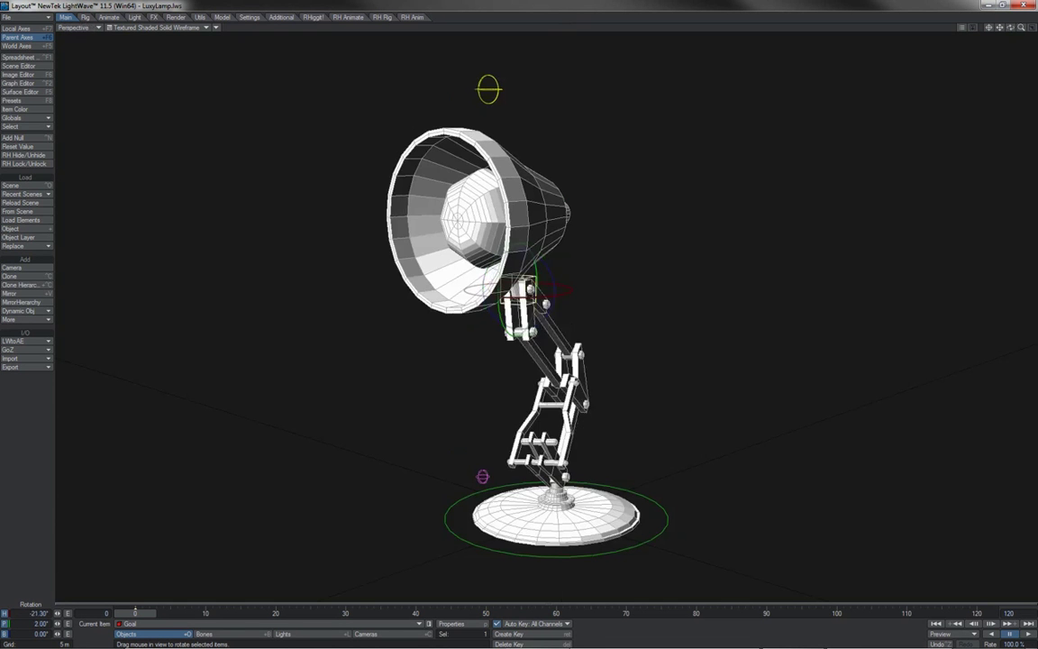
mouse_move(531, 289)
mouse_down()
mouse_move(524, 278)
mouse_move(532, 286)
mouse_up()
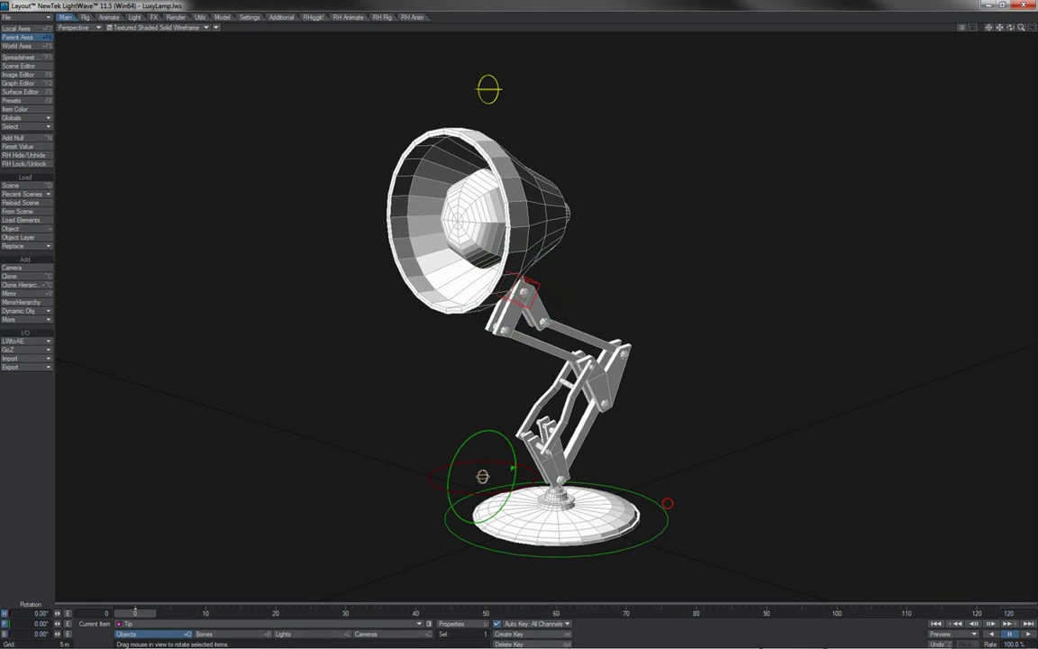
Slide and tilt the lamp's Foot, then turn its Head toward the camera
click(556, 521)
key(t)
drag(556, 521, 619, 541)
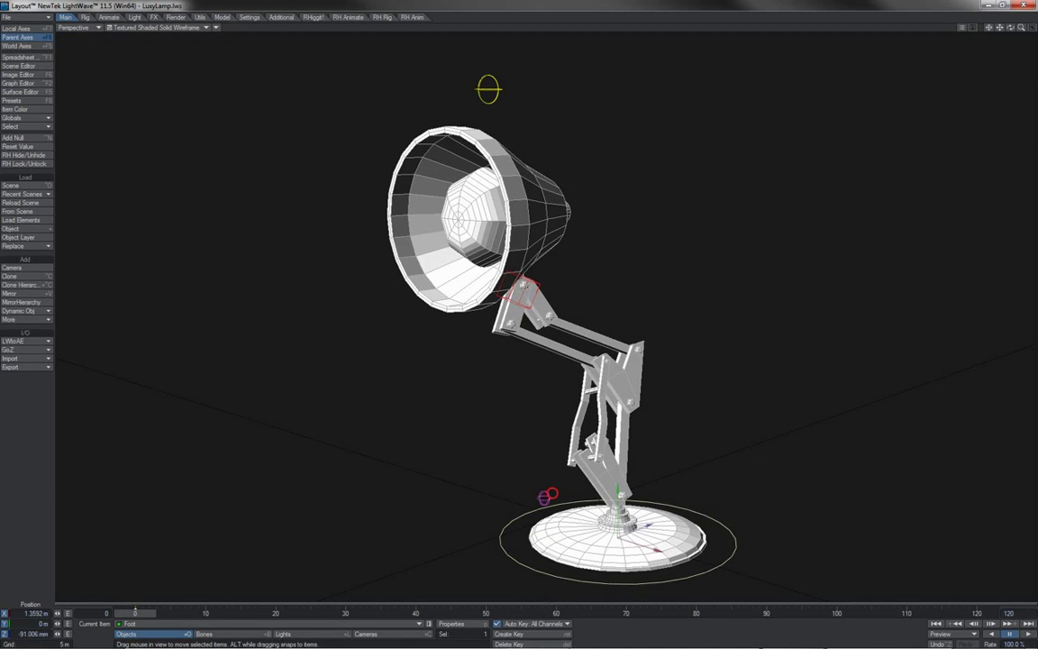
drag(556, 452, 545, 498)
click(488, 88)
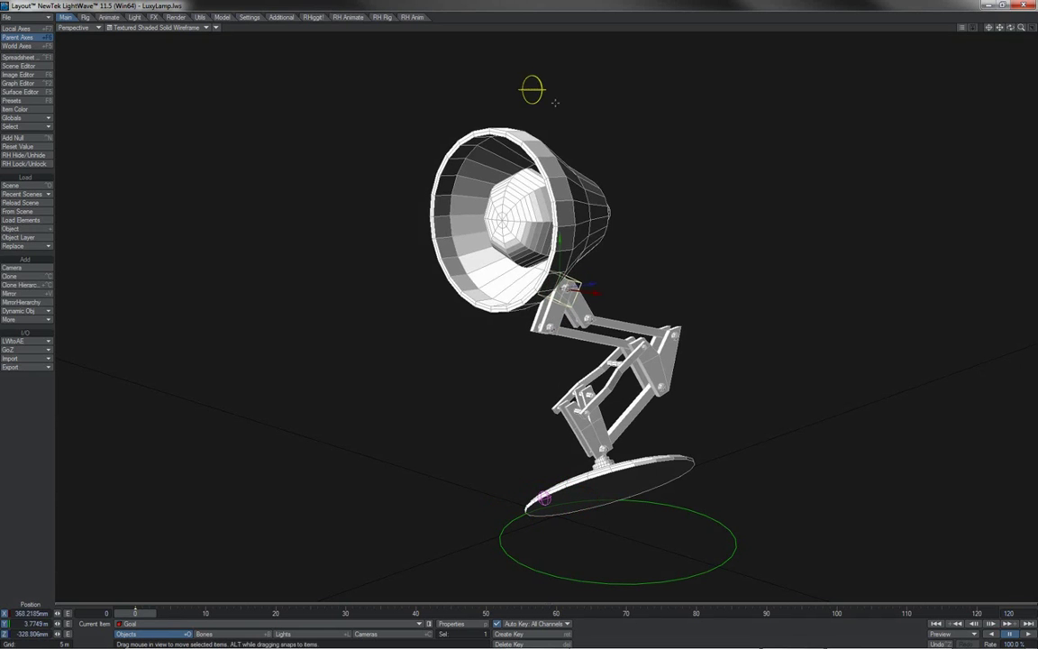
drag(488, 88, 620, 80)
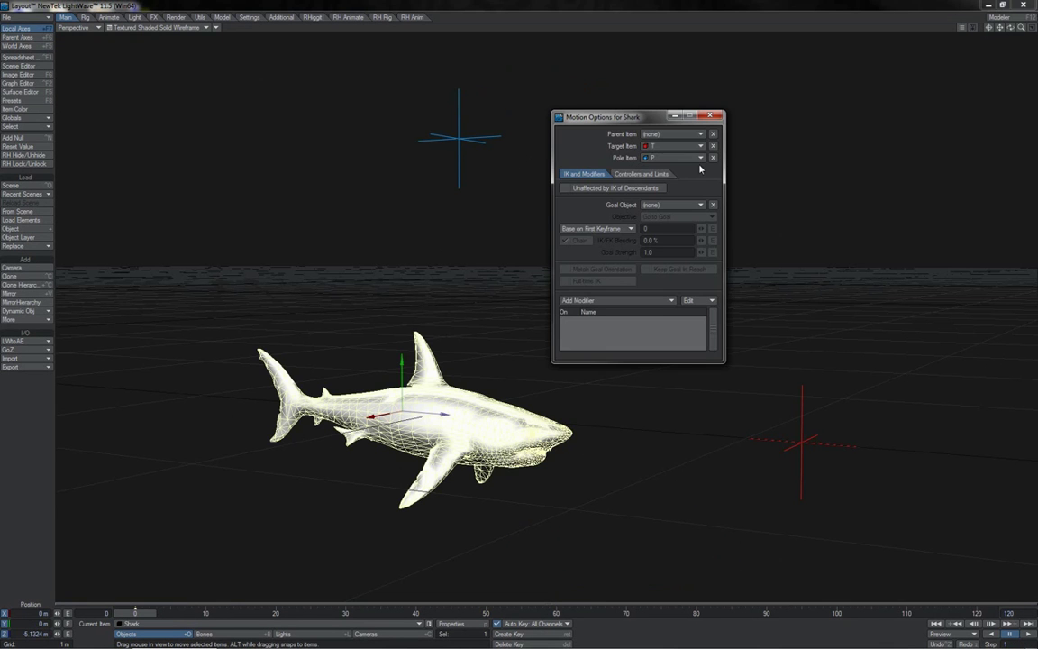
Clear the shark's Pole Item and show the Controllers and Limits settings
click(713, 158)
click(641, 174)
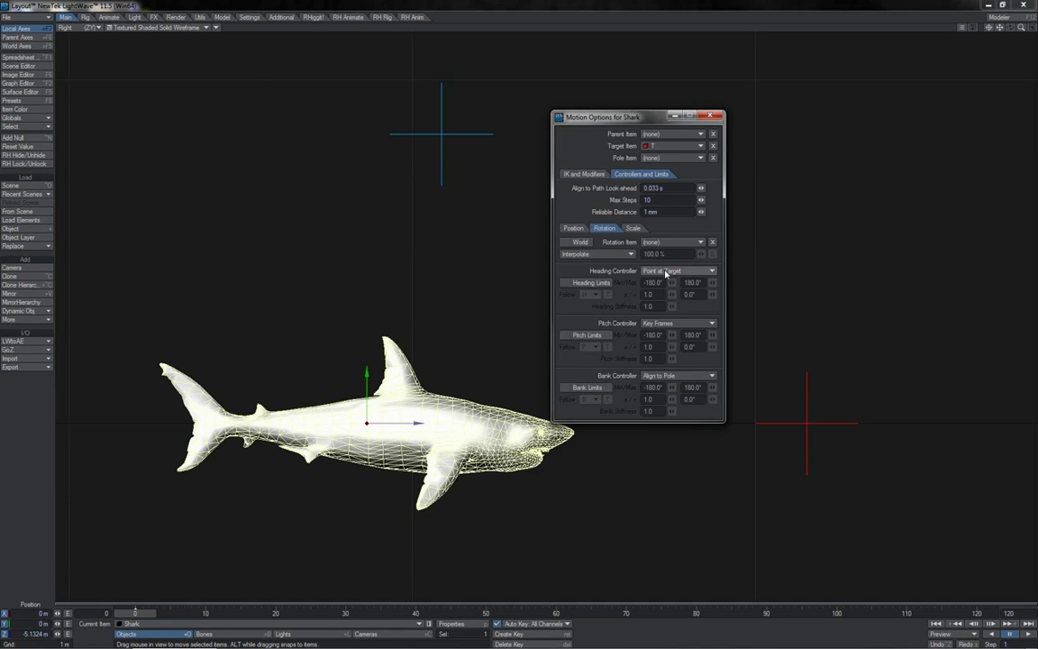
click(662, 328)
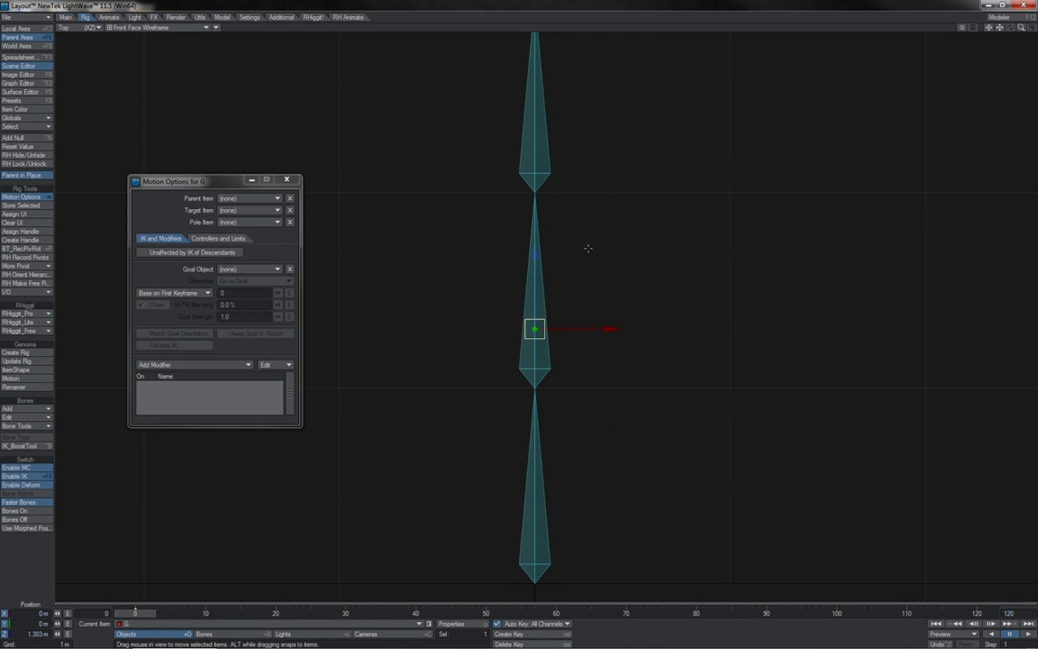
Drag goal G to bend the three-bone chain and raise Bone (2) to deform WeightPlane
mouse_move(534, 329)
mouse_down()
mouse_move(525, 329)
mouse_move(553, 329)
mouse_up()
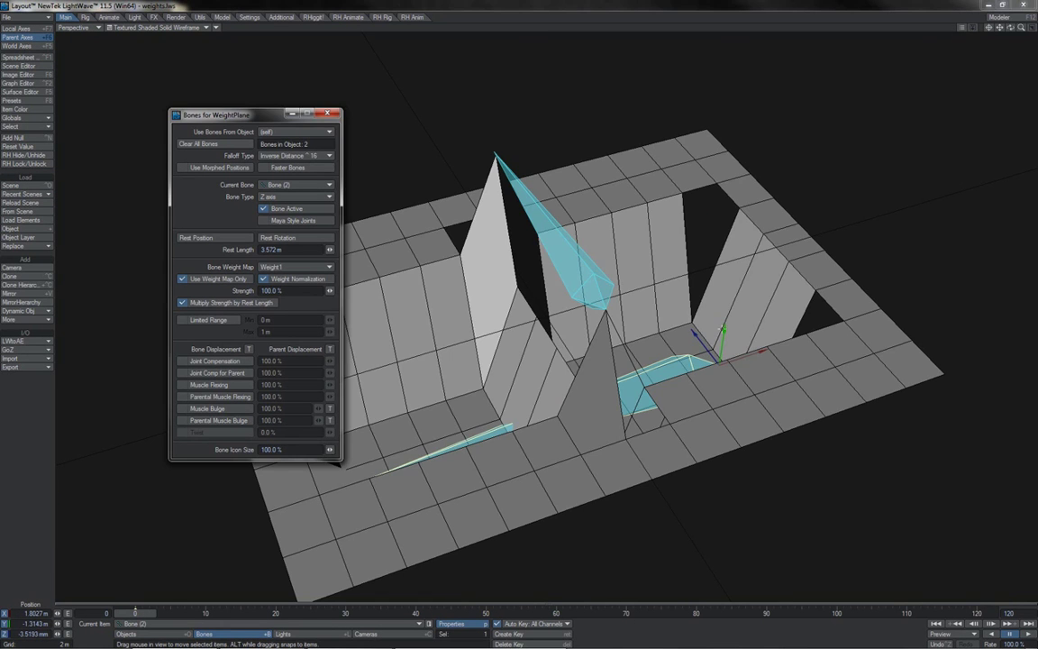
mouse_move(570, 324)
right_down()
mouse_move(570, 270)
mouse_move(571, 307)
right_up()
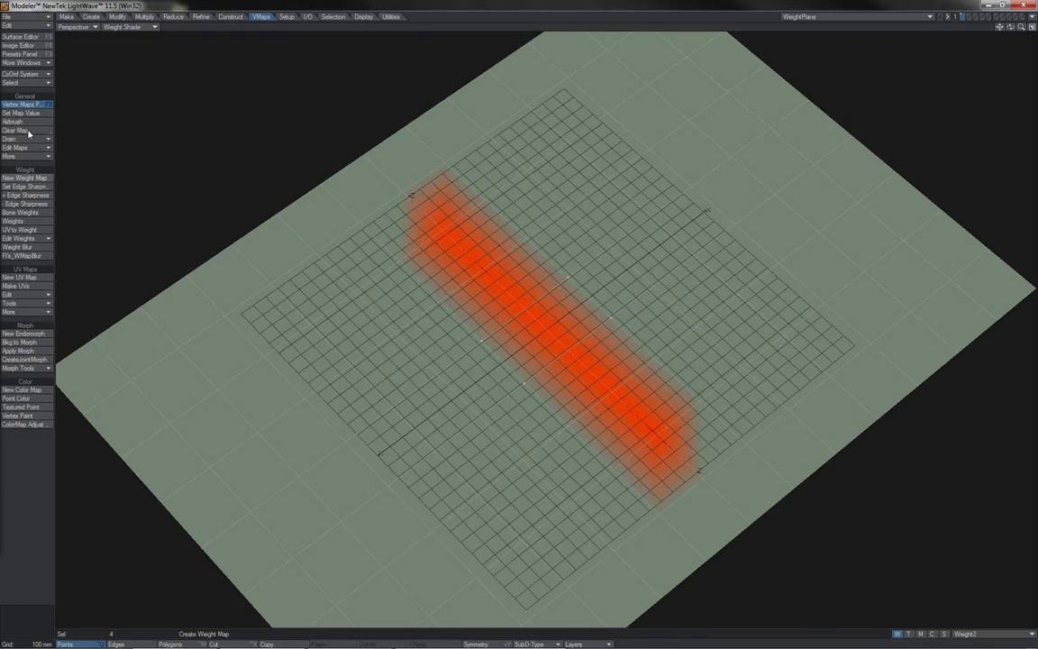
click(30, 114)
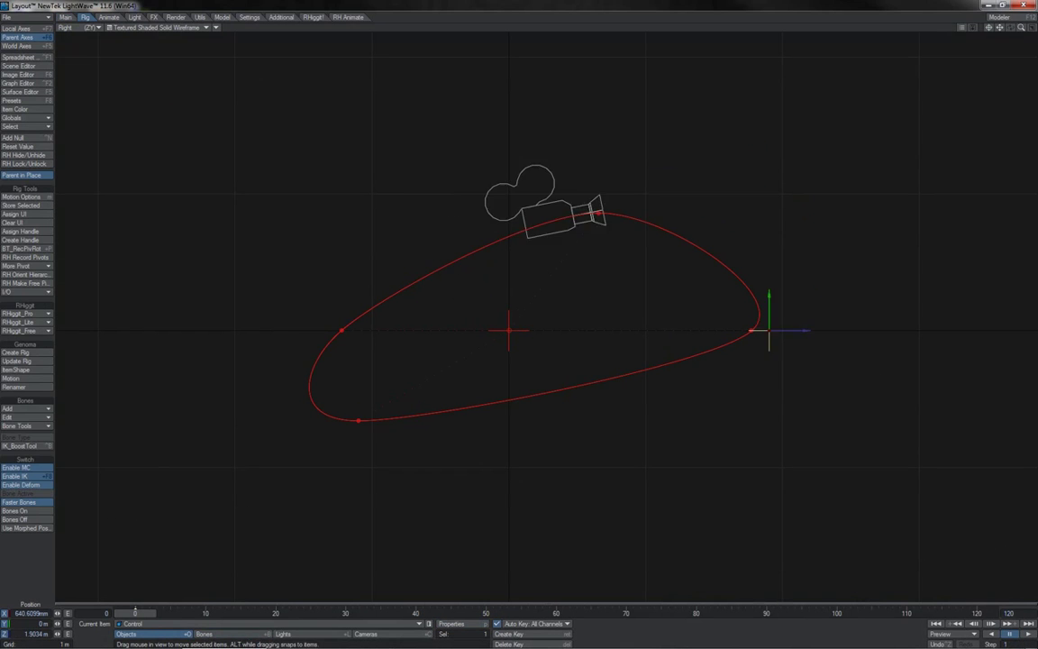
Add a null, set MySpline as the spline control, slide the chain along it, and raise the leg's IK goal
click(49, 141)
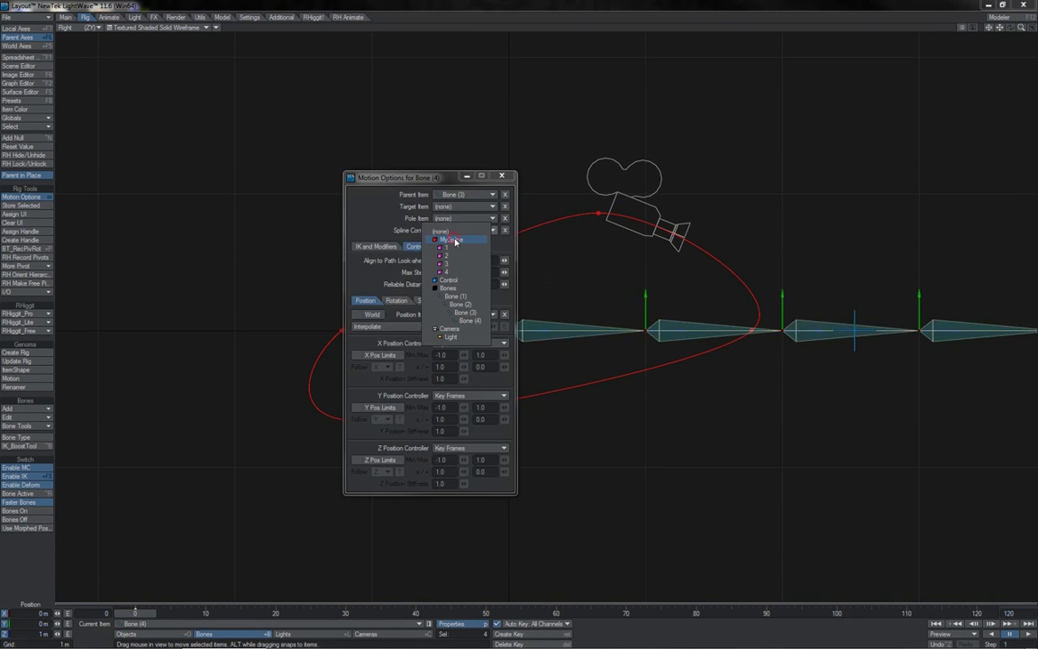
click(456, 242)
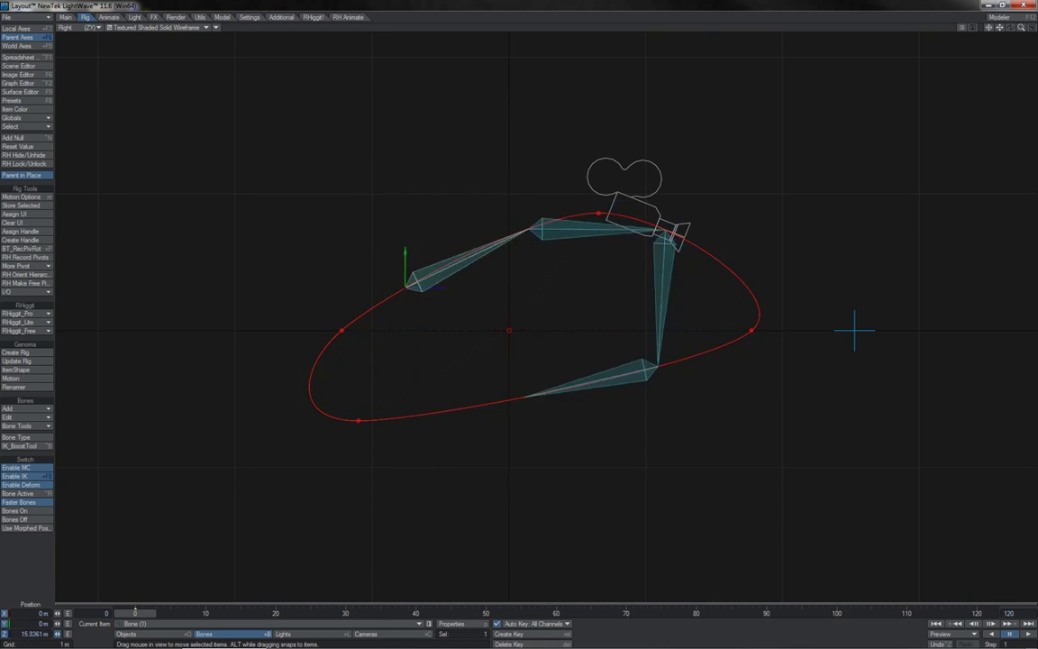
drag(57, 635, 56, 635)
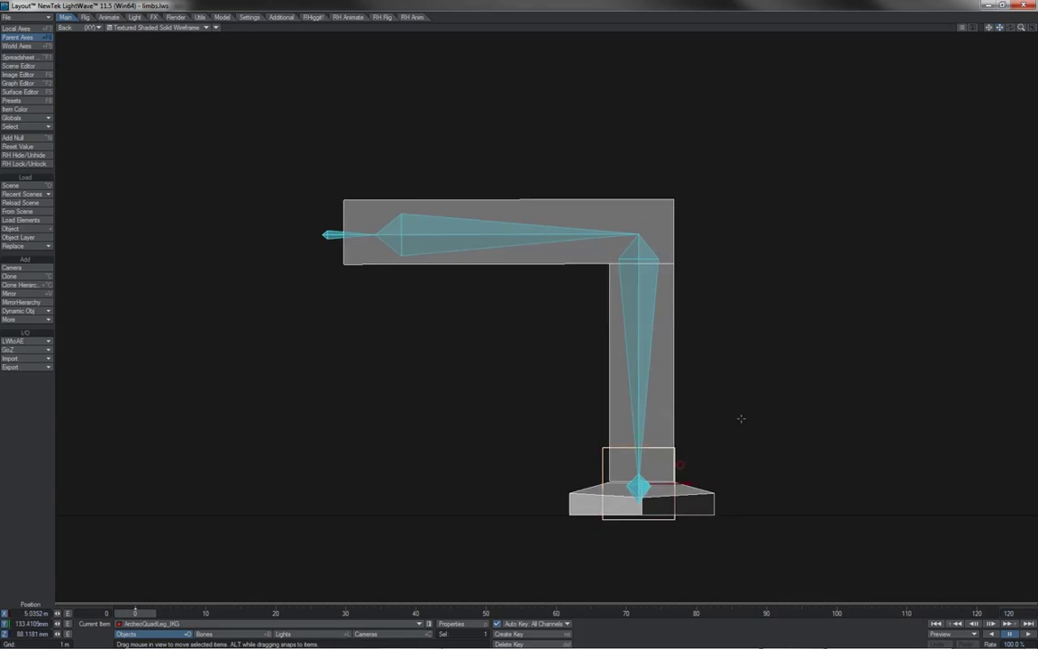
drag(741, 418, 786, 261)
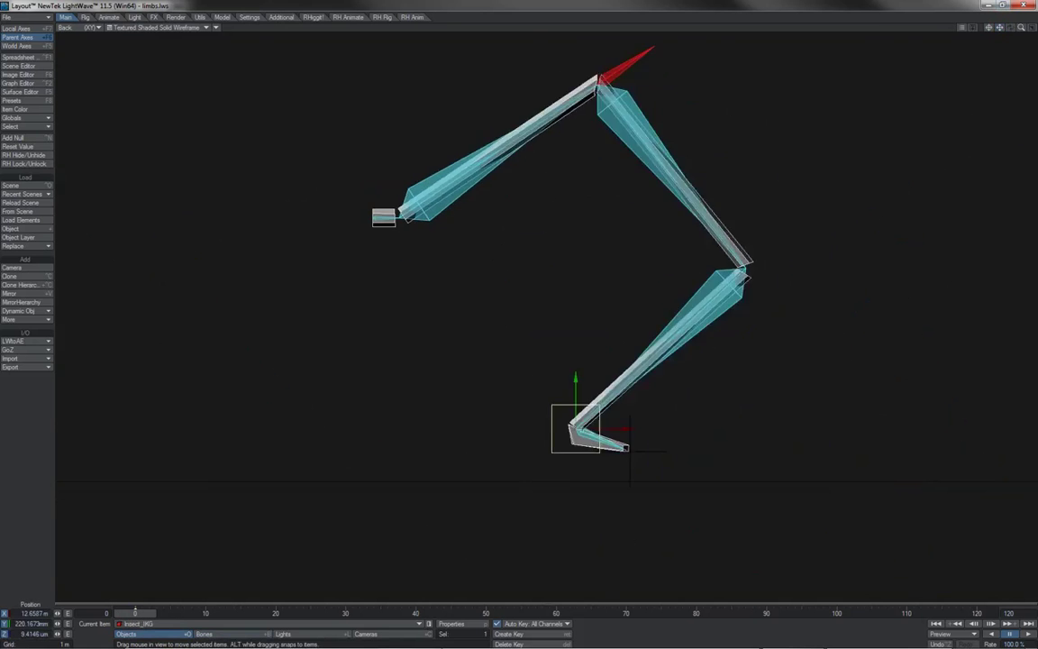
Move the insect foot goal to straighten the leg, rotate the ankle bone, and reposition the knee goal
drag(637, 402, 921, 413)
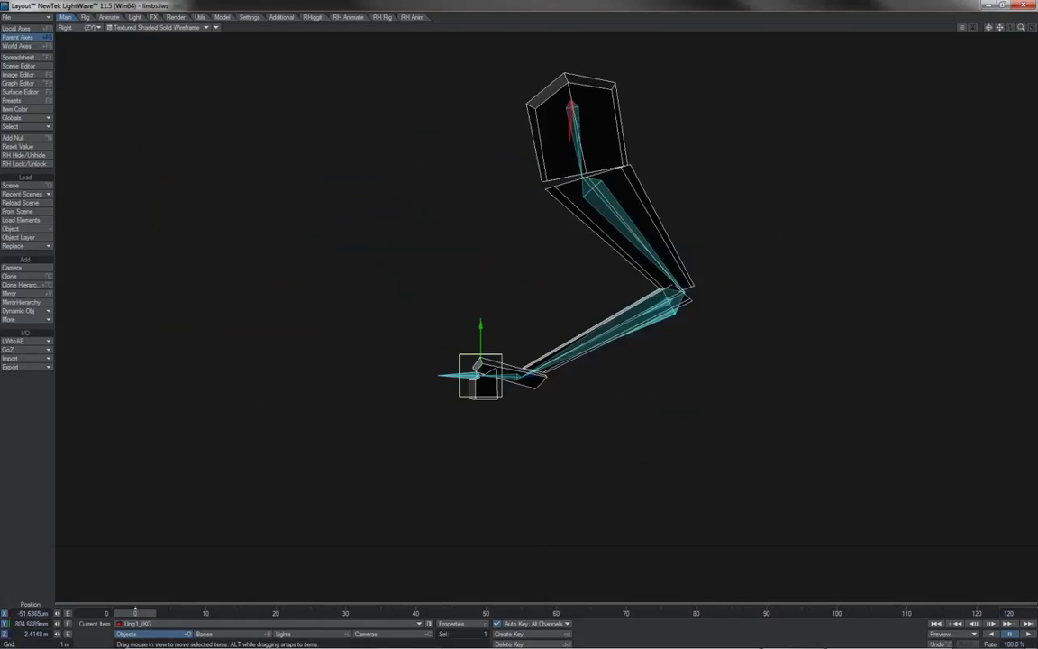
key(Down)
key(Down)
key(Down)
drag(518, 318, 505, 317)
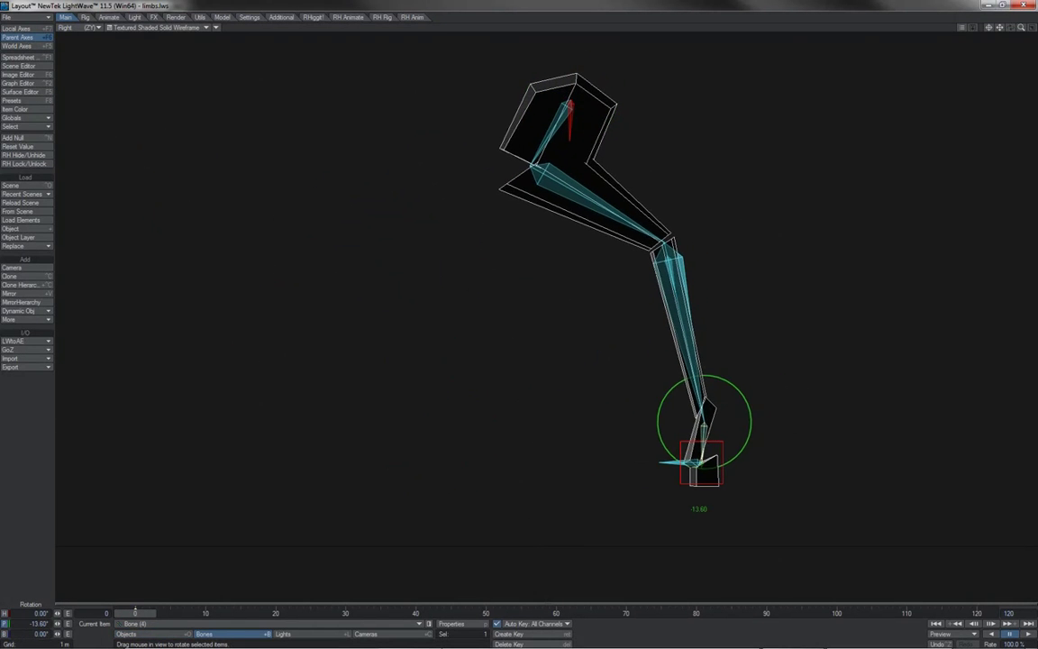
click(527, 323)
key(Down)
key(t)
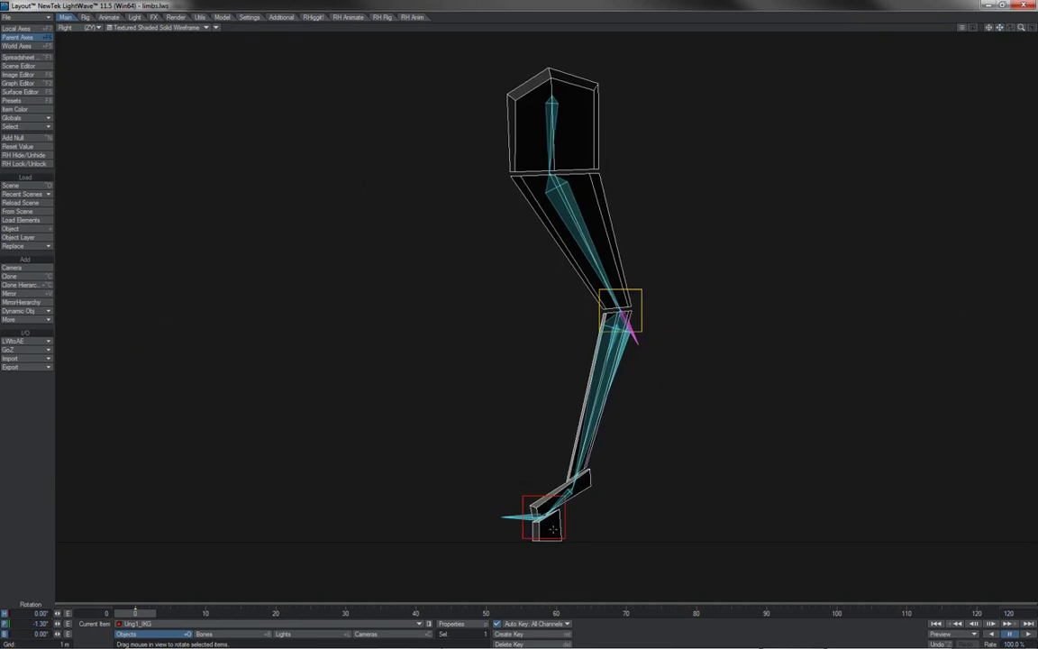
drag(621, 301, 584, 320)
Rotate the second leg's foot goal, rotate a leg bone in Bones mode, then move the foot goal
click(479, 471)
key(y)
drag(505, 505, 540, 487)
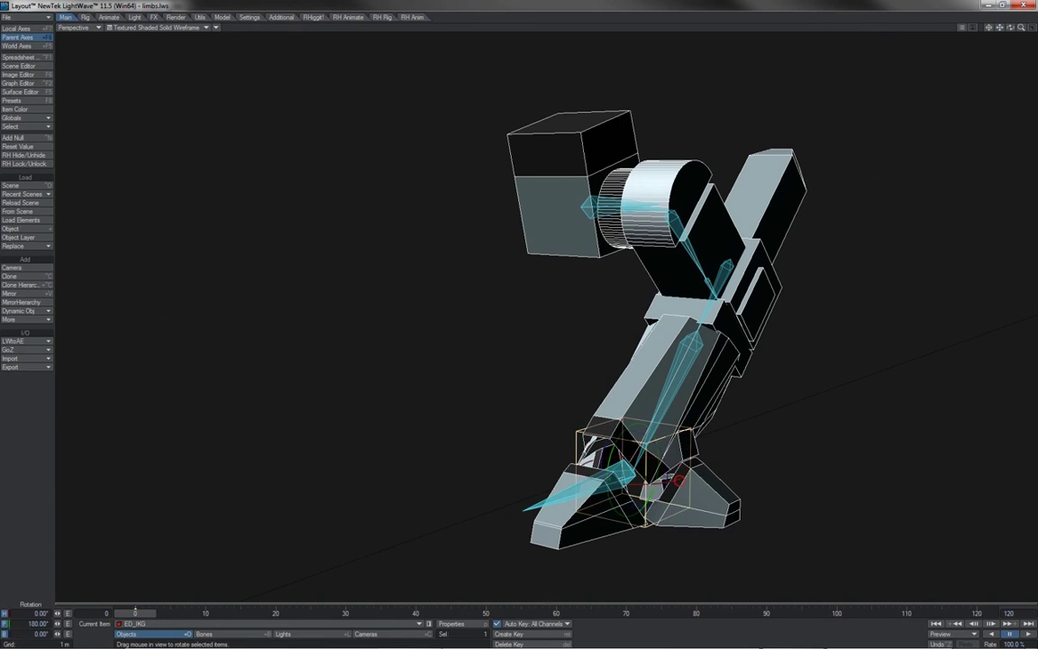
key(shift+b)
drag(721, 343, 784, 324)
key(shift+o)
key(t)
drag(919, 478, 541, 460)
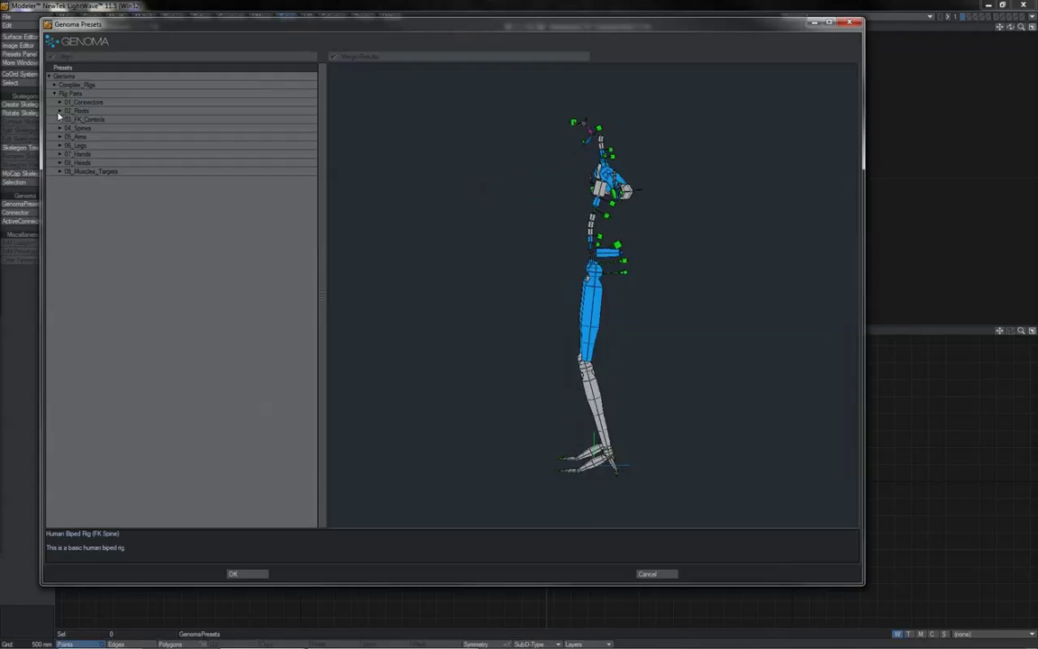
Load the root_01 Genoma preset, then add the insect leg preset and weld it onto the body
click(84, 129)
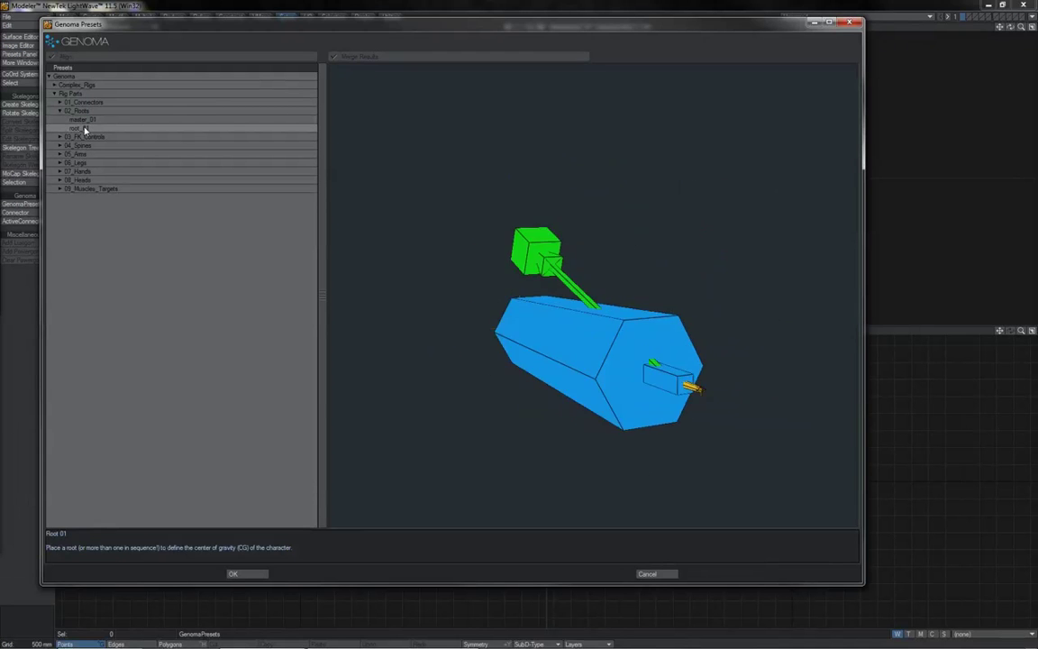
click(245, 573)
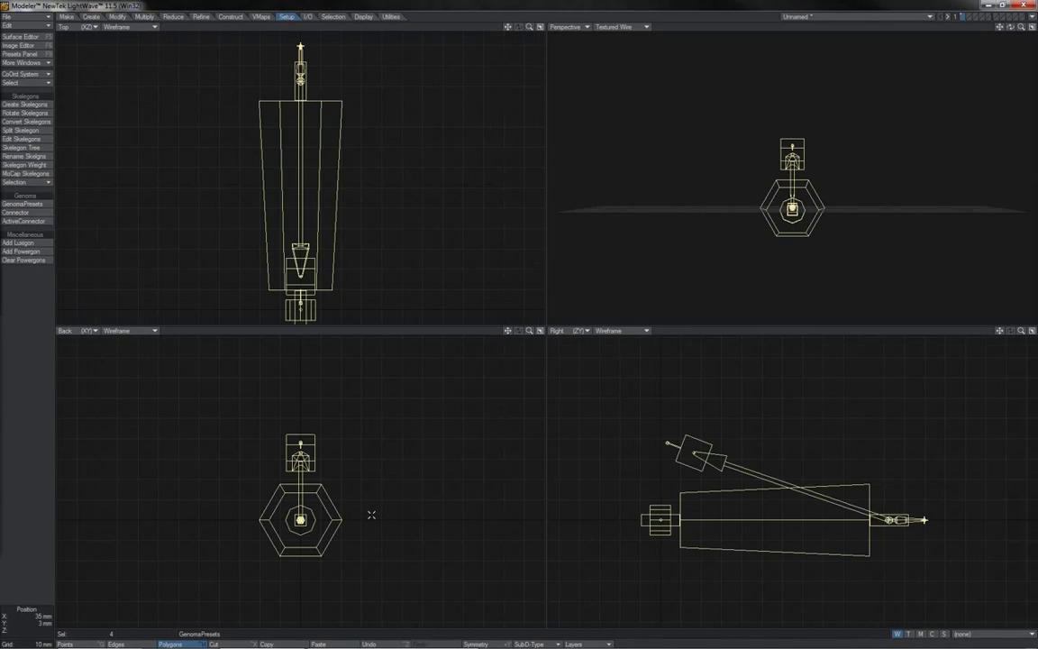
click(26, 204)
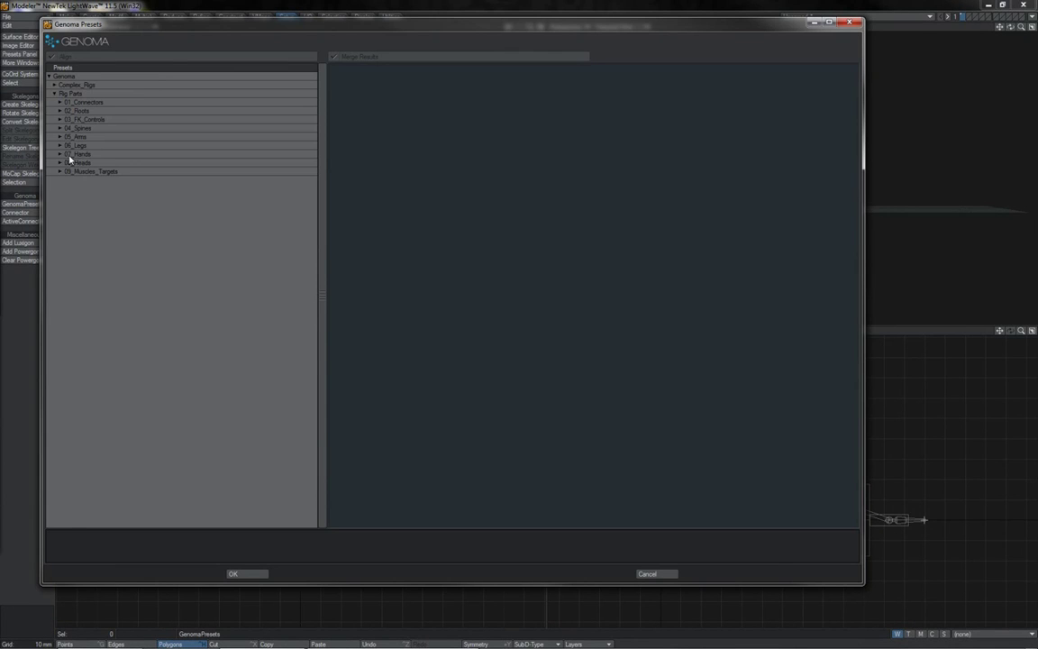
double_click(88, 155)
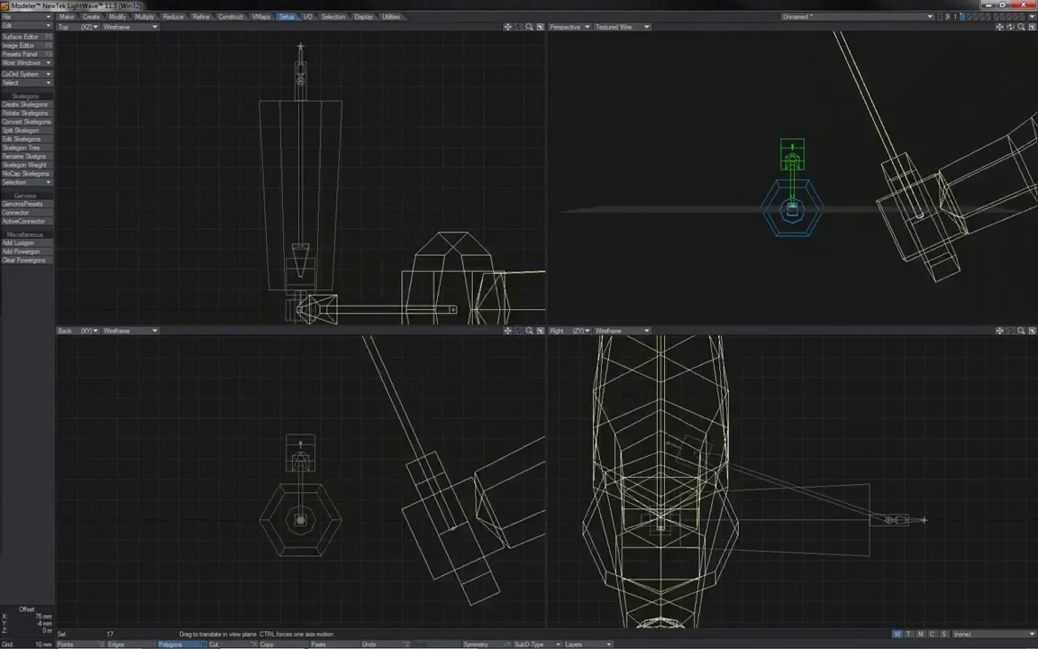
key(slash)
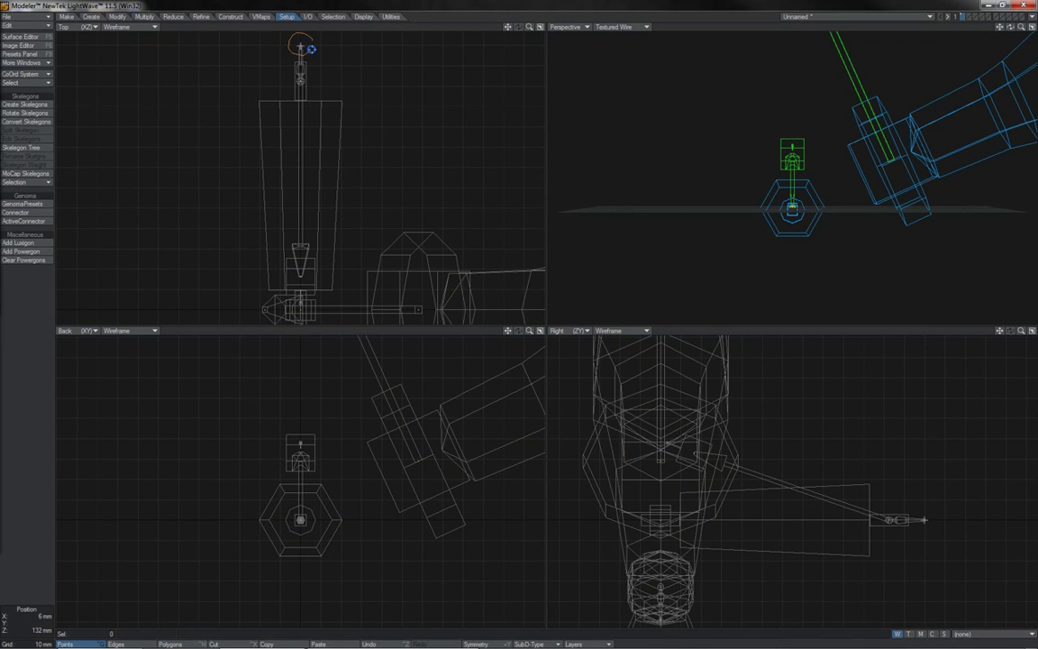
click(425, 297)
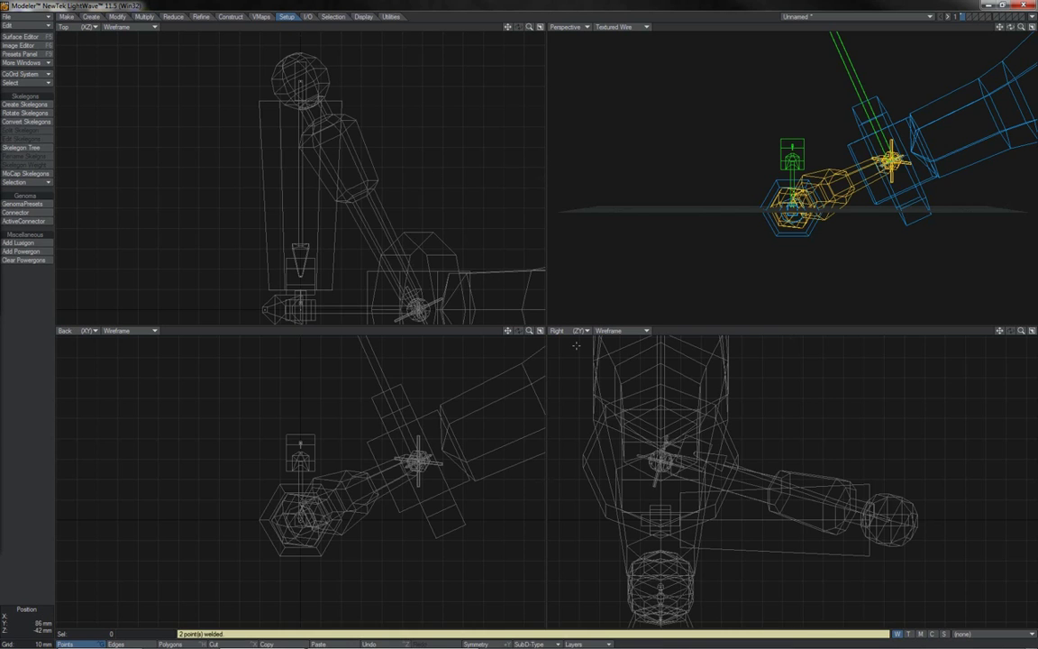
key(a)
click(79, 189)
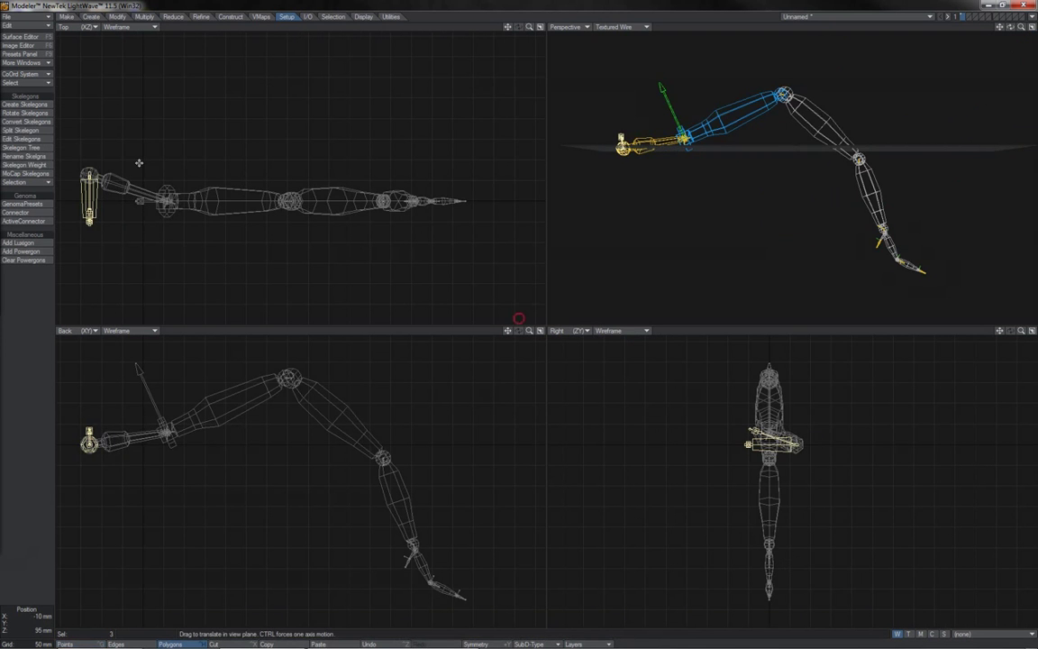
key(2)
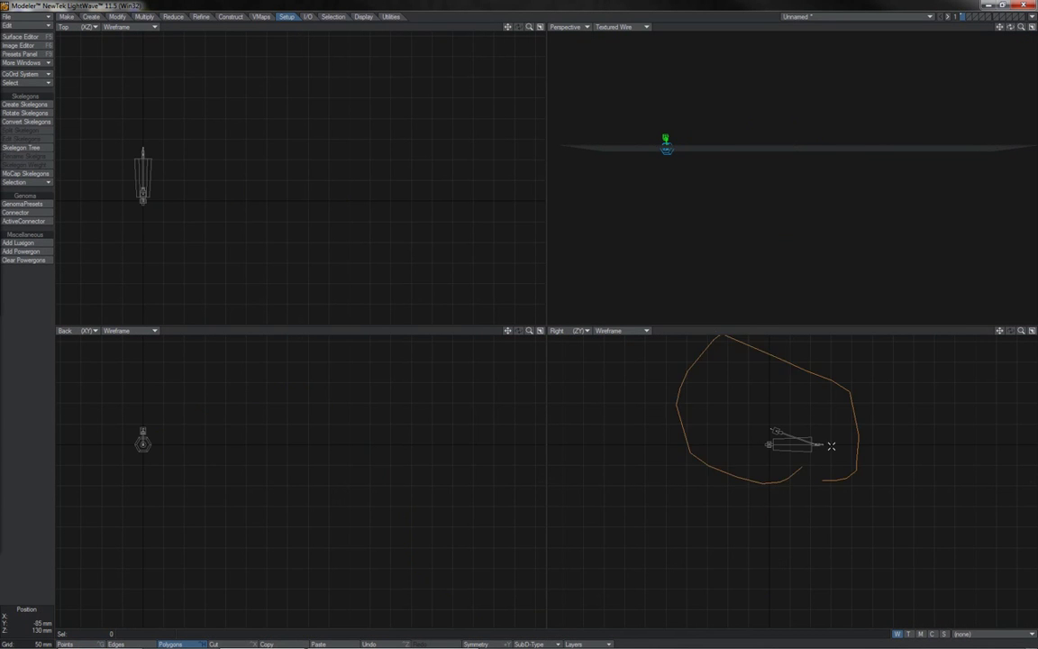
Load the arm rig preset from Genoma Presets and move it into place
click(32, 207)
click(82, 147)
click(252, 570)
mouse_move(856, 515)
mouse_down()
mouse_move(887, 491)
mouse_move(856, 518)
mouse_up()
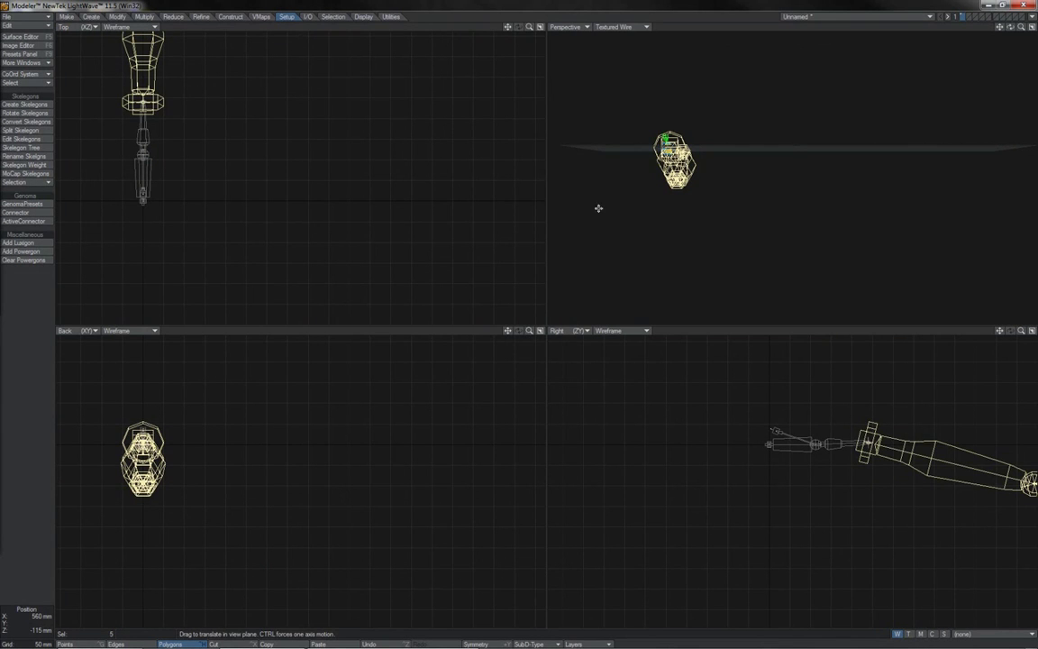
alt+drag(598, 208, 667, 225)
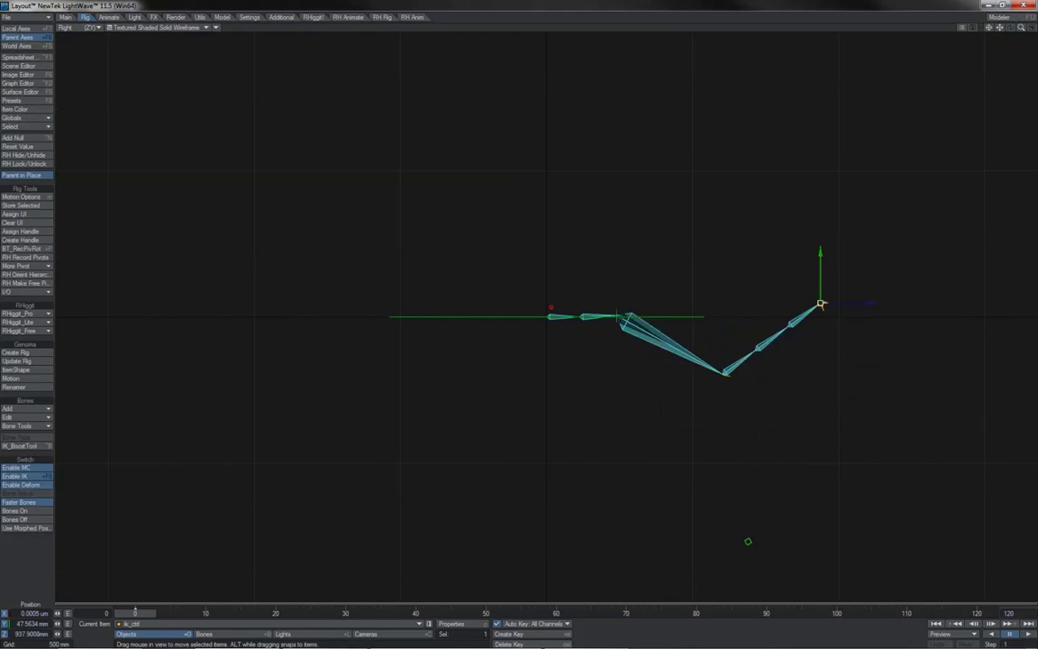
Raise ik_ctrl to bend the arm and open its Motion Options in Perspective view
drag(810, 427, 771, 310)
key(4)
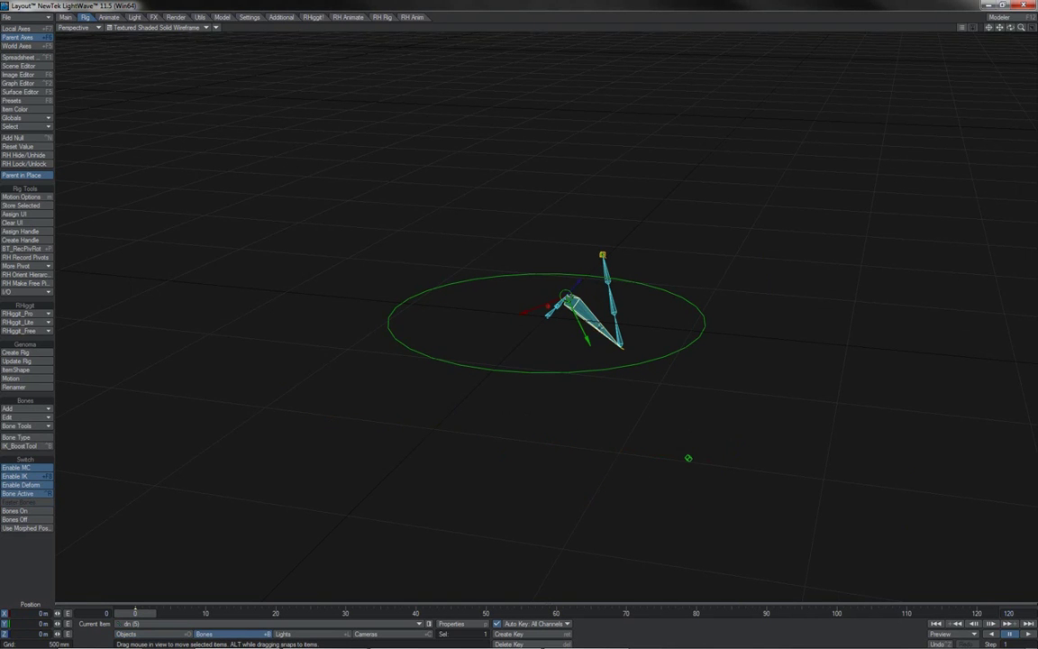
key(m)
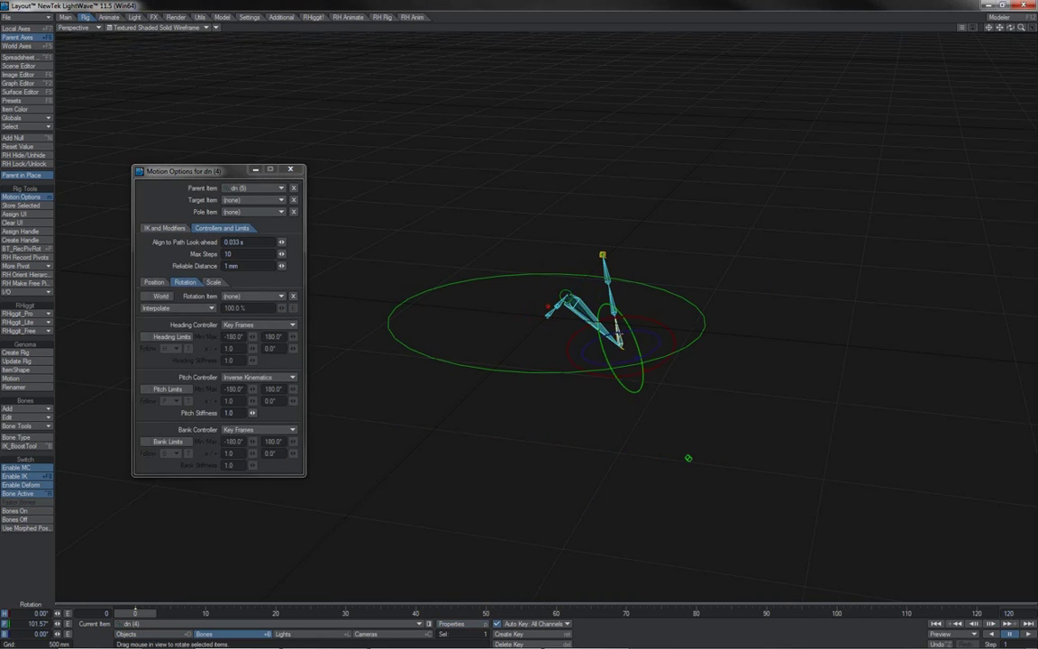
alt+drag(1000, 53, 748, 58)
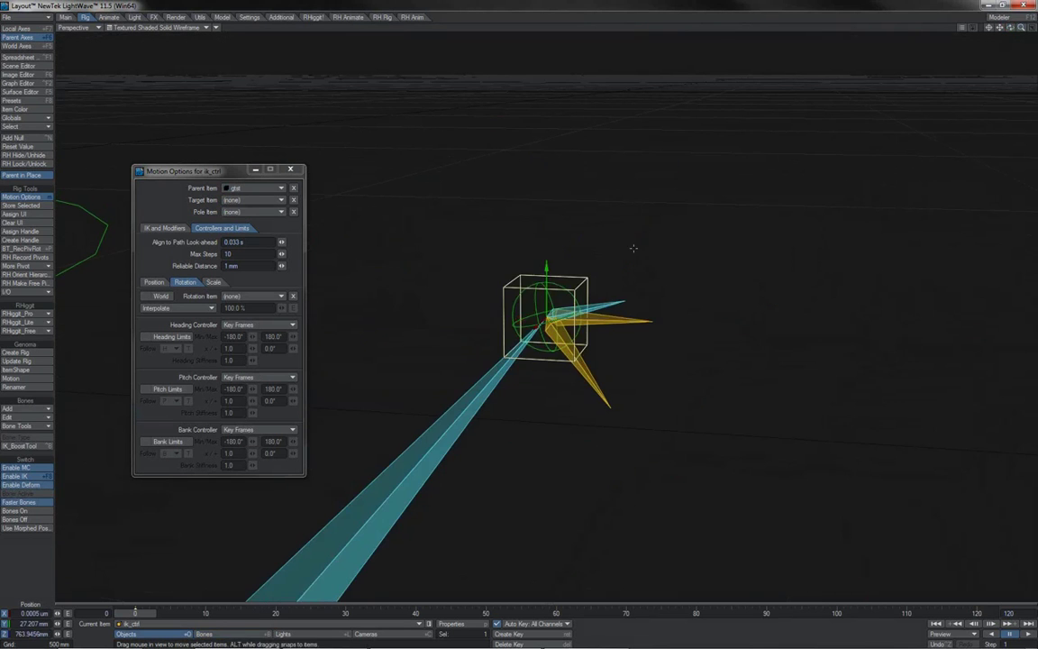
Rotate ik_ctrl, return it to zero heading and pitch, and select ctrl_hpb
key(y)
drag(633, 248, 523, 292)
drag(625, 252, 574, 348)
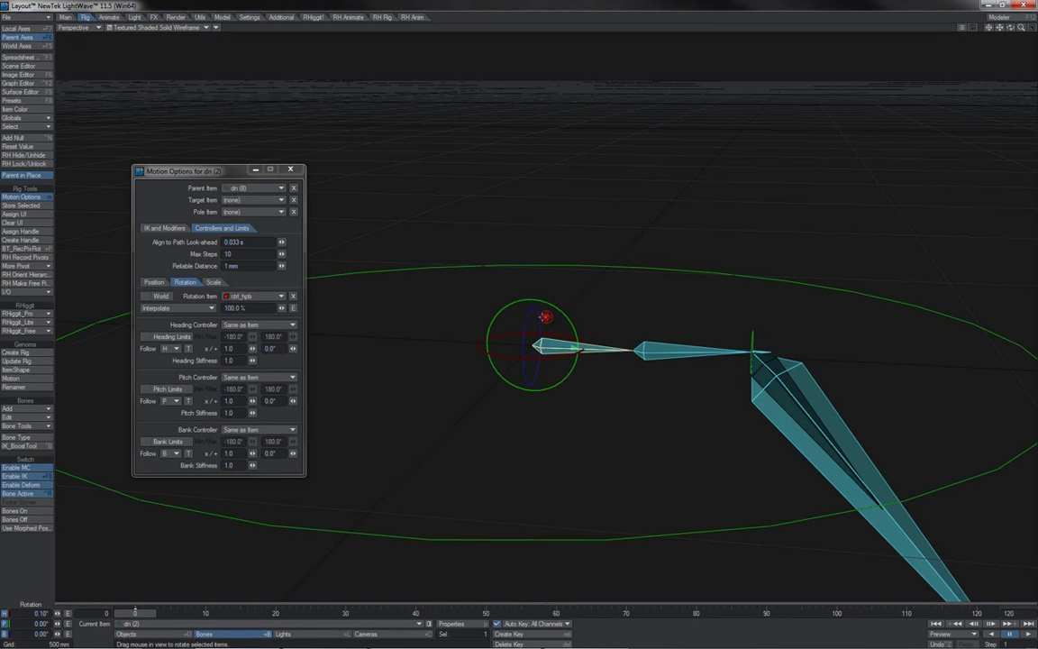
click(545, 317)
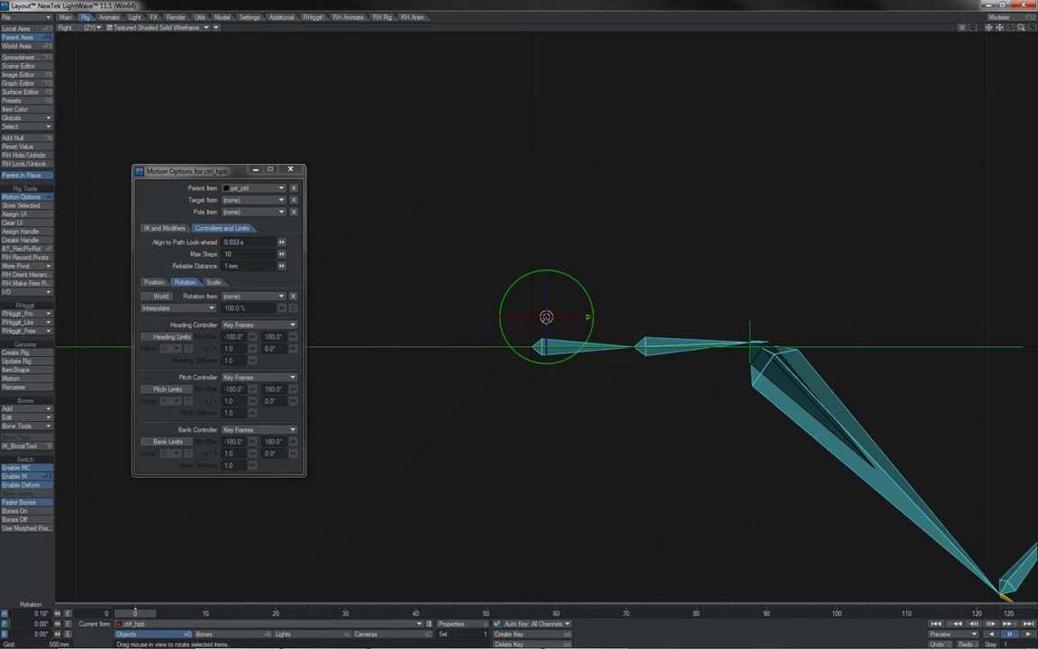
key(F12)
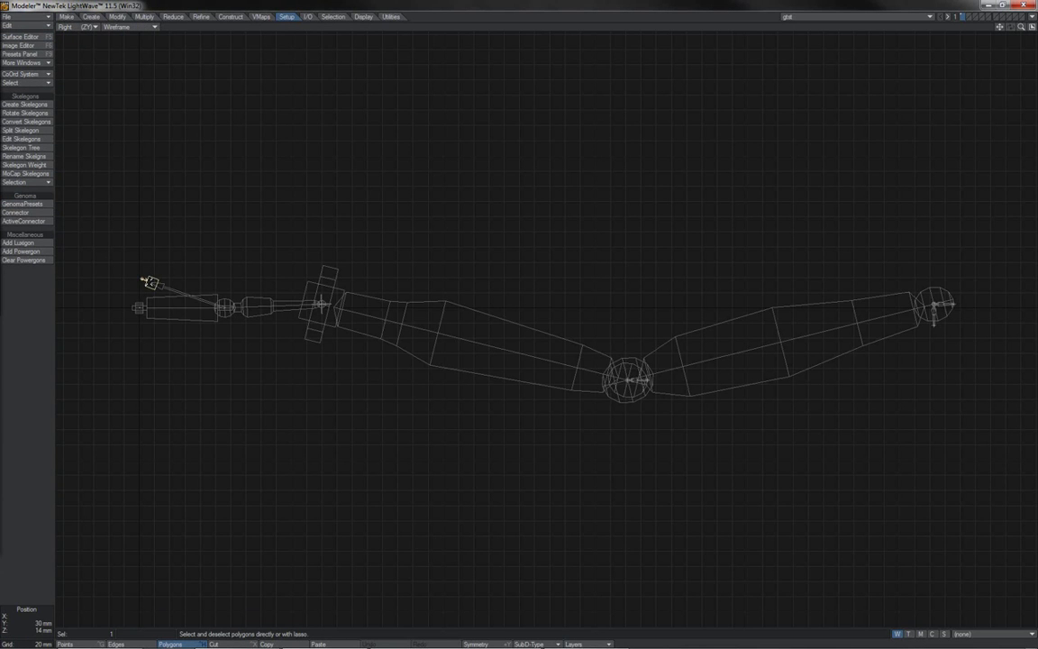
drag(1021, 27, 711, 316)
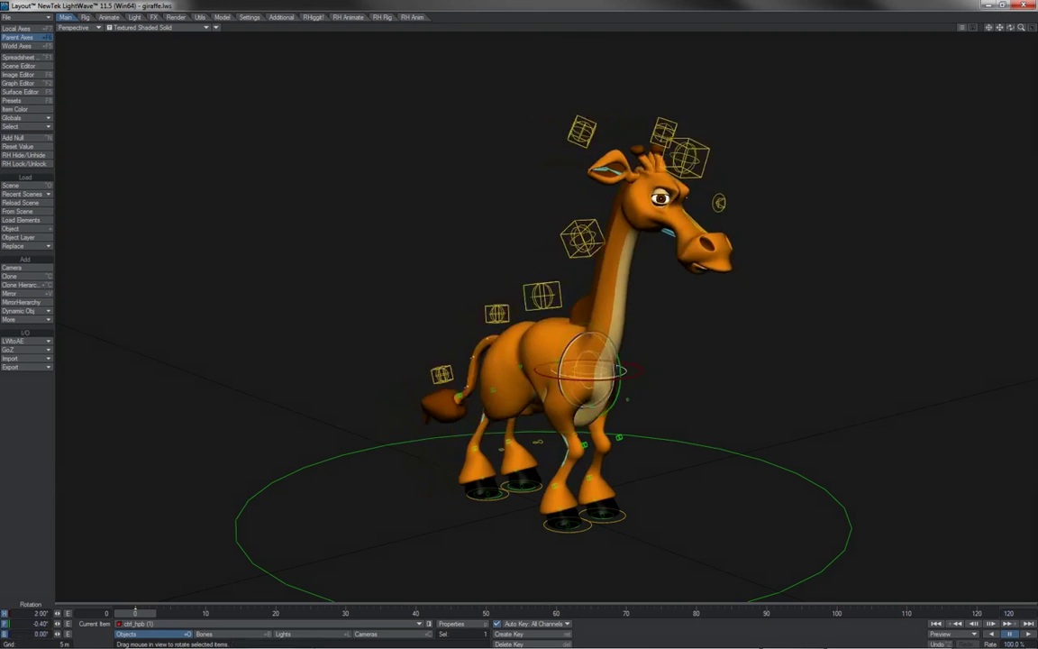
Swing the giraffe's back-left foot forward and turn its head and neck down-left
click(497, 501)
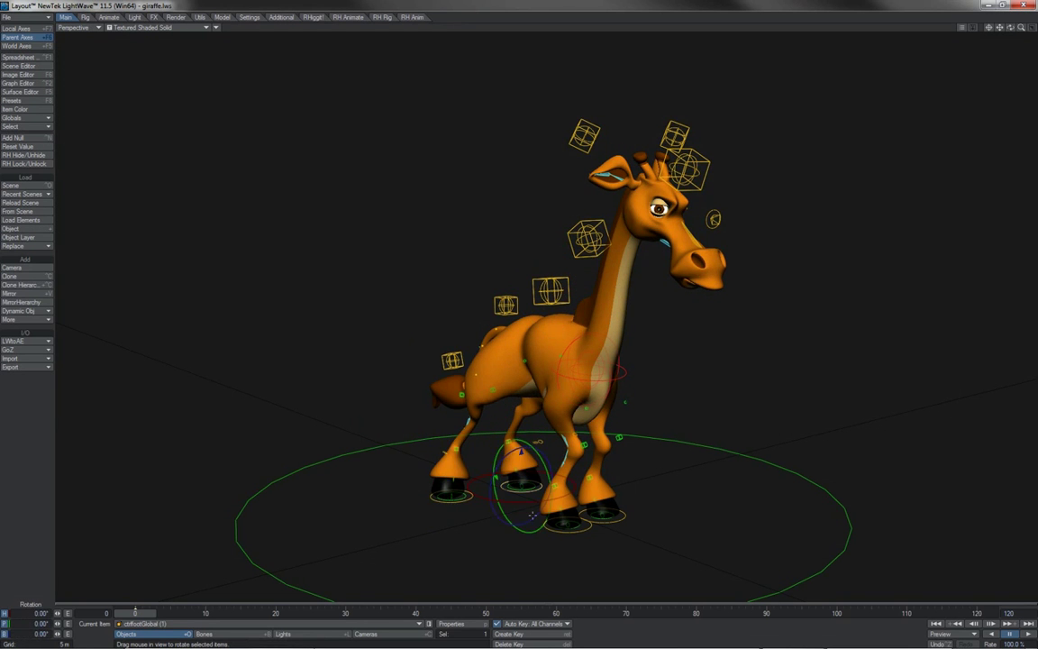
drag(533, 516, 596, 538)
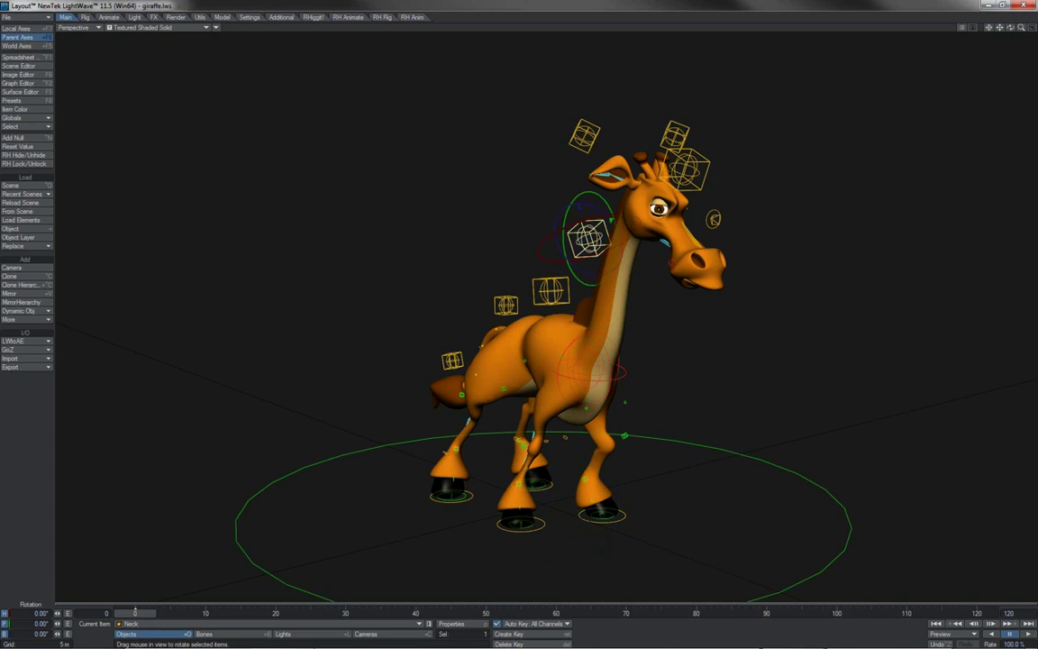
drag(588, 239, 512, 294)
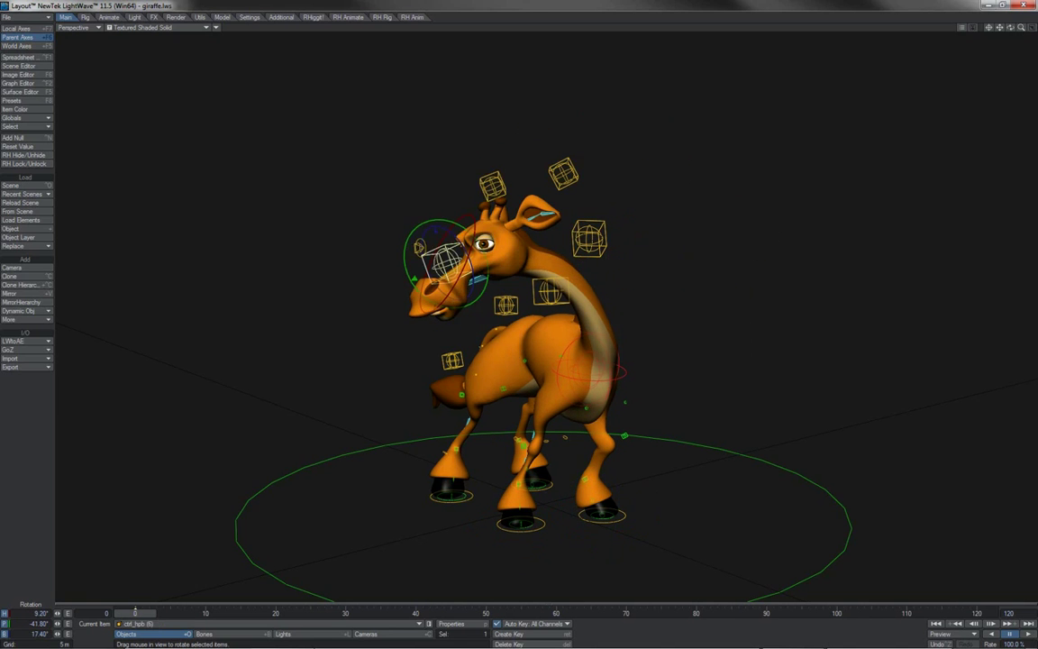
Swing the giraffe's tail up and left, then shift the body so it leans over
click(414, 184)
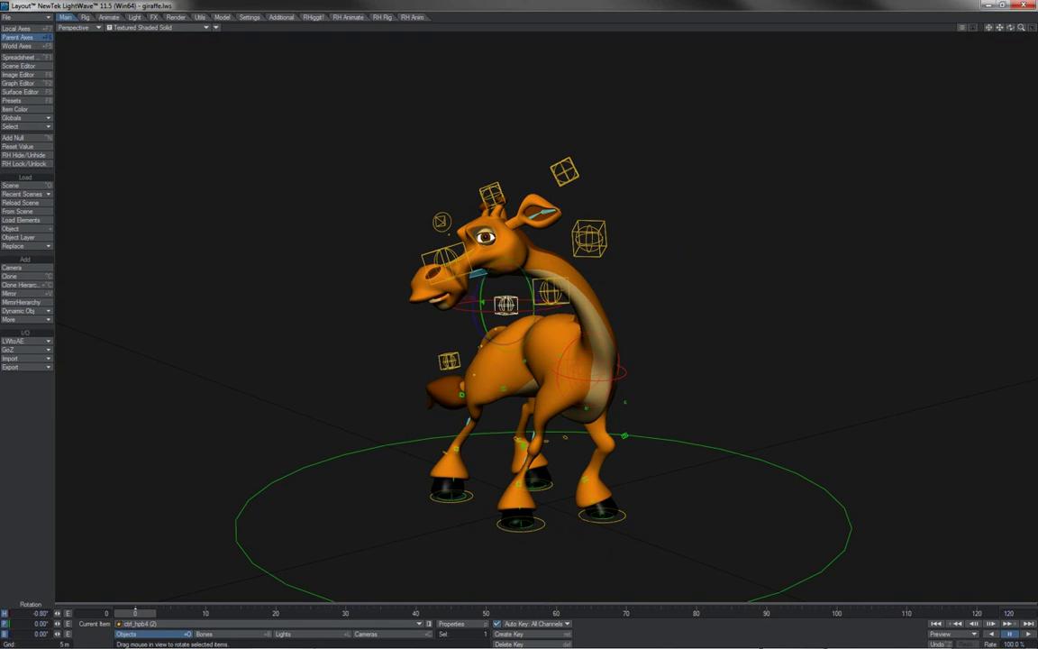
drag(449, 379, 424, 372)
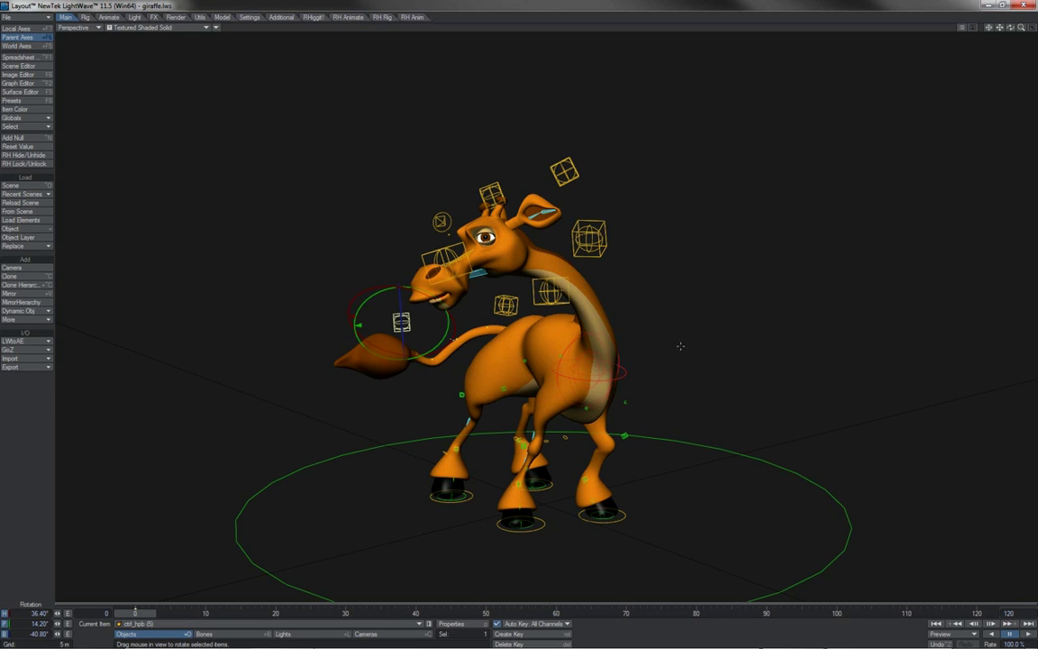
key(t)
drag(681, 346, 623, 382)
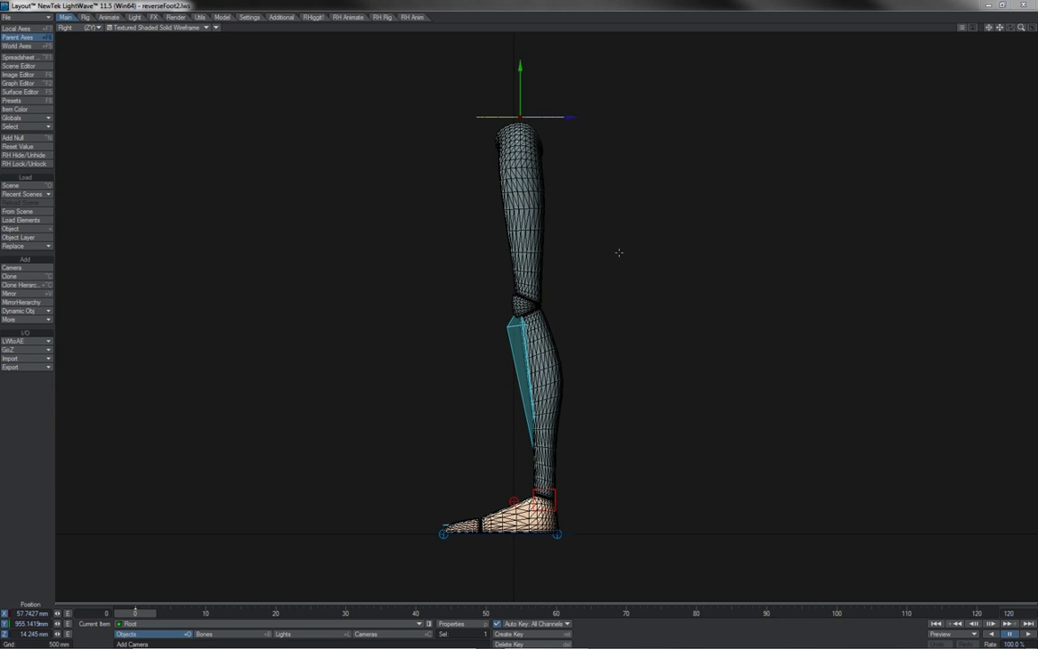
On the leg rig, move the hip with the foot planted and nudge the foot IK control
drag(619, 252, 553, 324)
click(505, 487)
drag(505, 487, 591, 443)
click(532, 475)
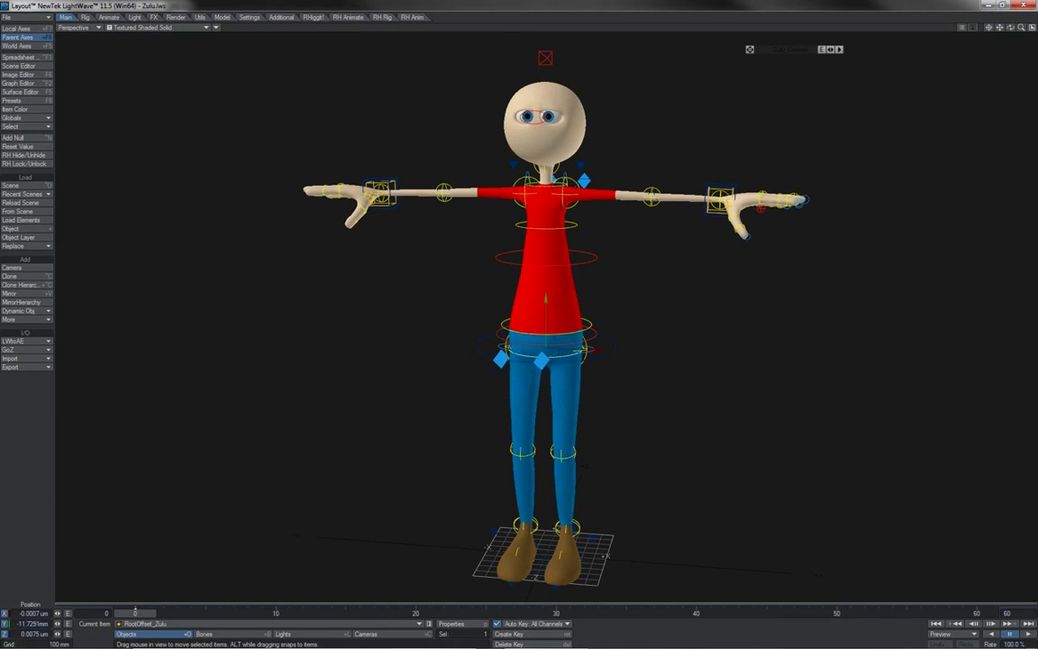
Turn Zulu's body and head and move the left leg goal into a stepping pose
key(y)
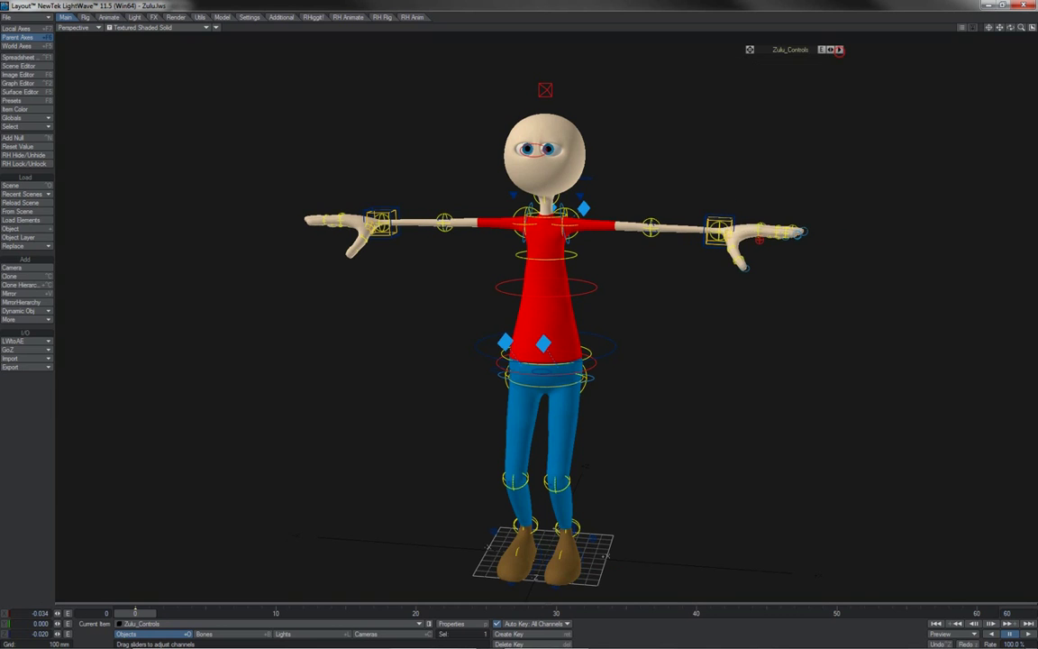
drag(666, 504, 675, 538)
drag(519, 317, 566, 307)
click(586, 85)
key(y)
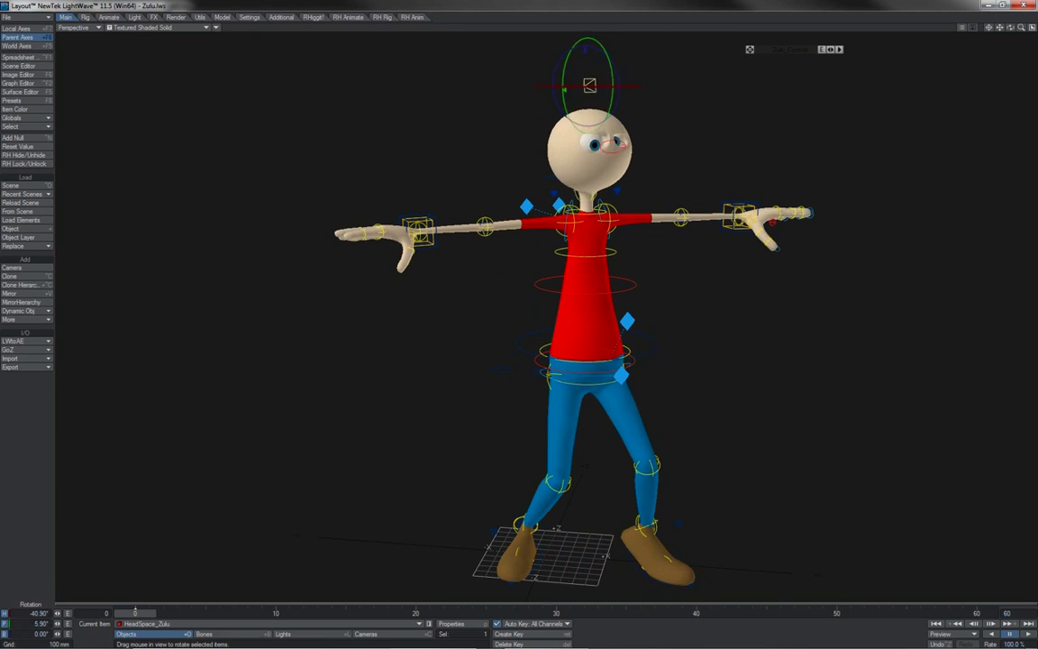
Lower Zulu's hips down-left to tilt the body and shift the left arm IK control
click(628, 321)
key(t)
drag(627, 321, 584, 341)
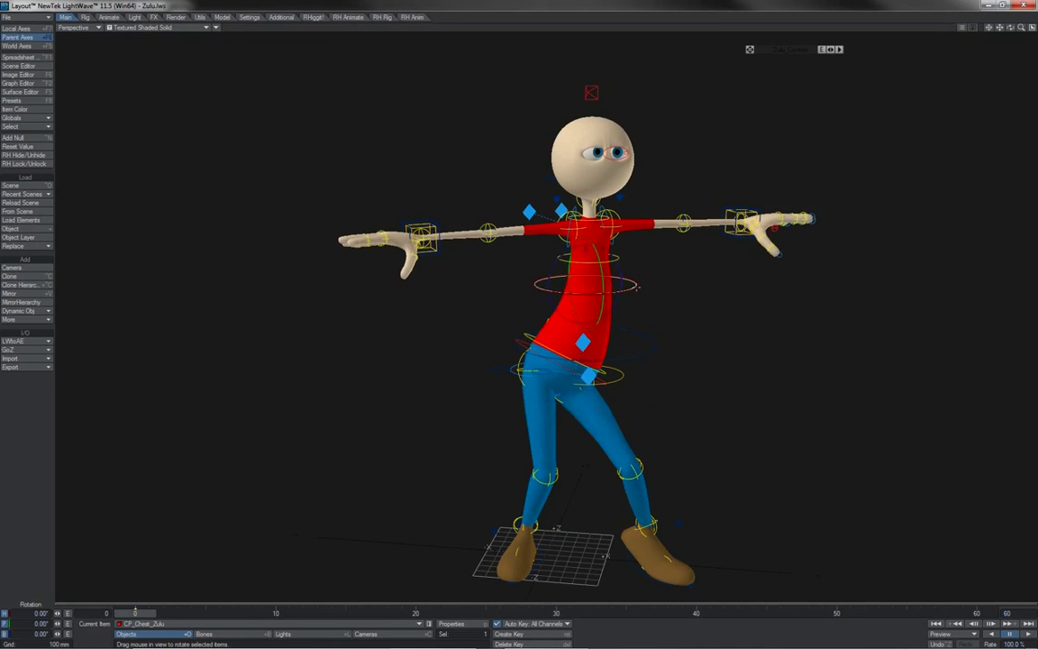
drag(741, 222, 747, 220)
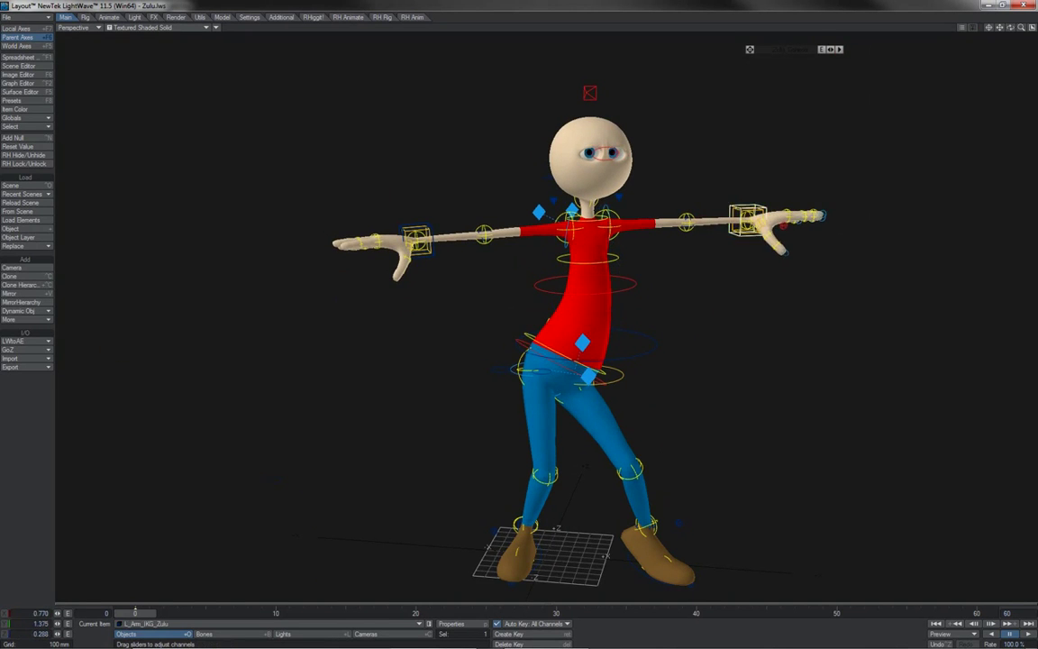
Rotate Zulu's left hand so it curls downward, then expand the Zulu_Controls slider panel
key(a)
key(y)
drag(775, 50, 801, 51)
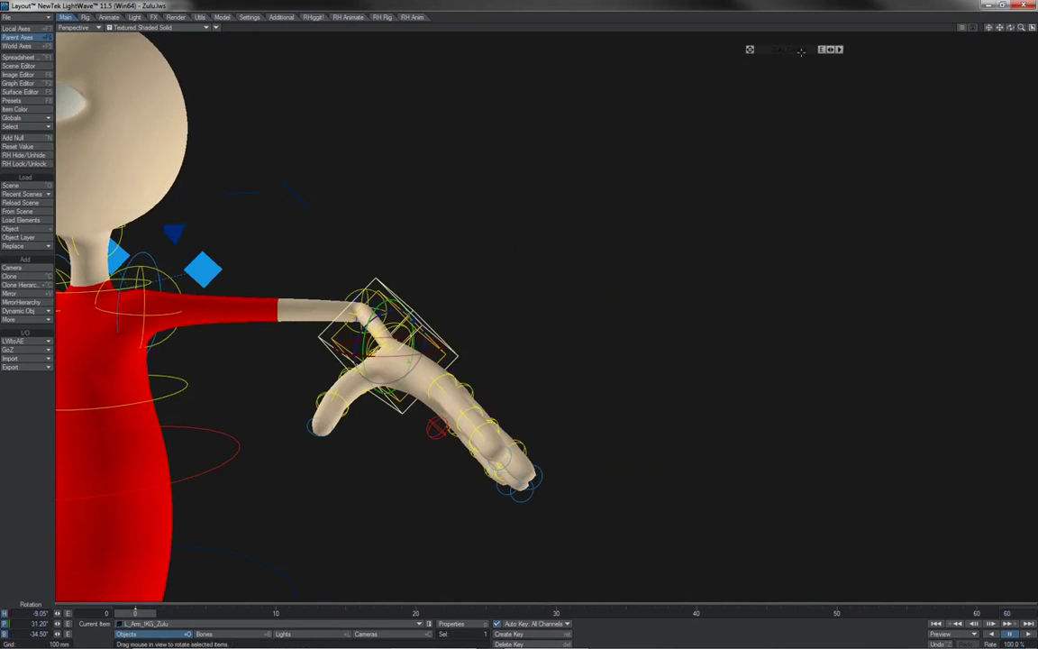
click(755, 149)
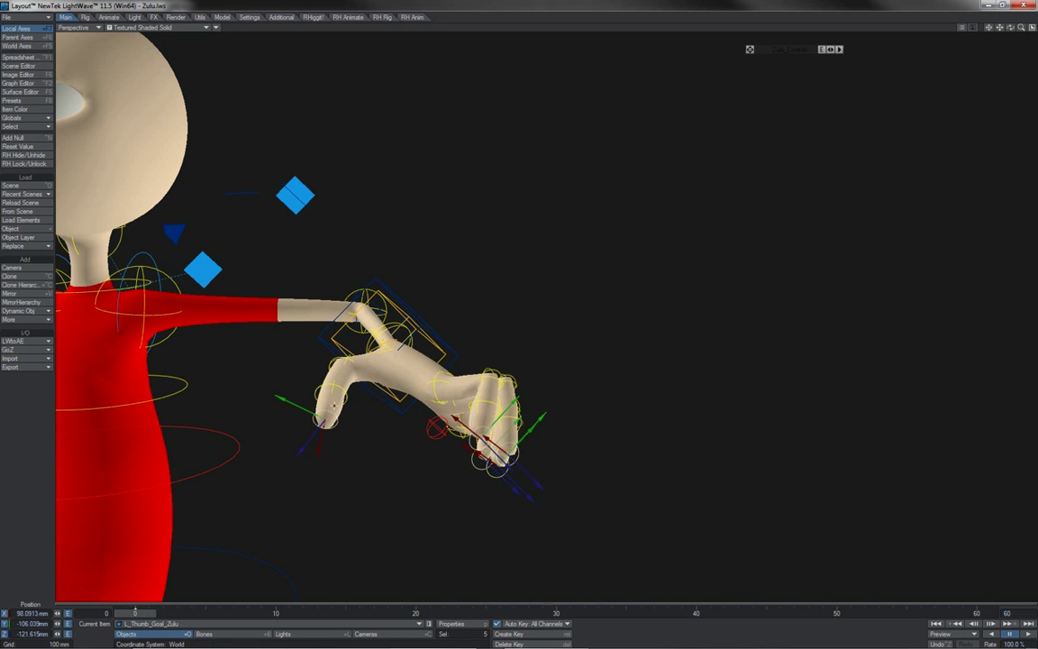
key(t)
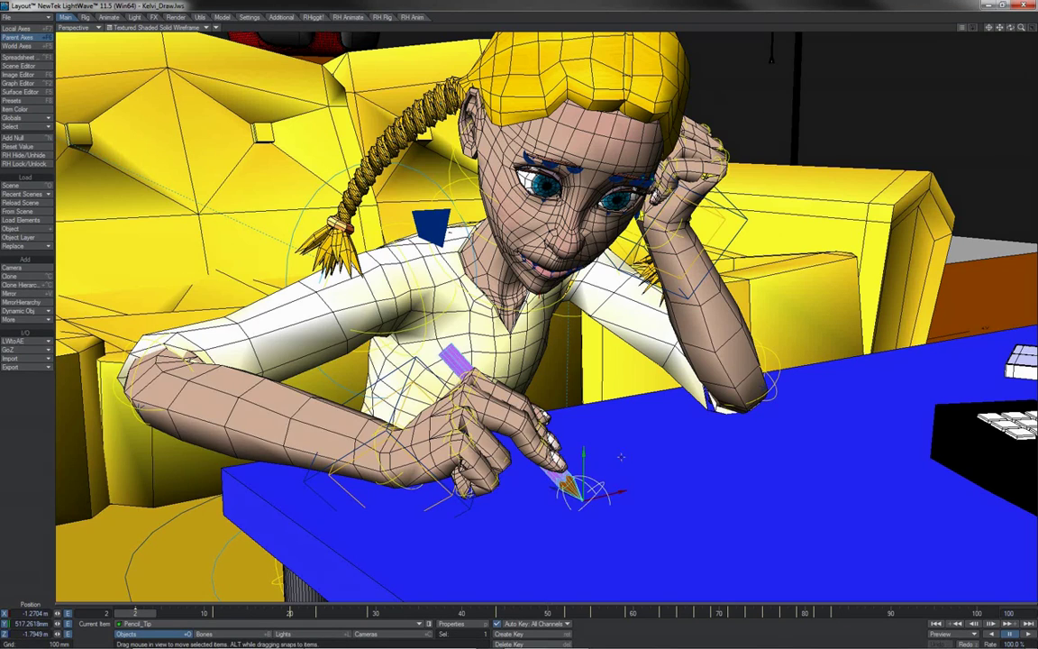
Slide the pencil and hand left across the desk, then back to the right
mouse_move(620, 457)
mouse_down()
mouse_move(600, 434)
mouse_move(530, 433)
mouse_up()
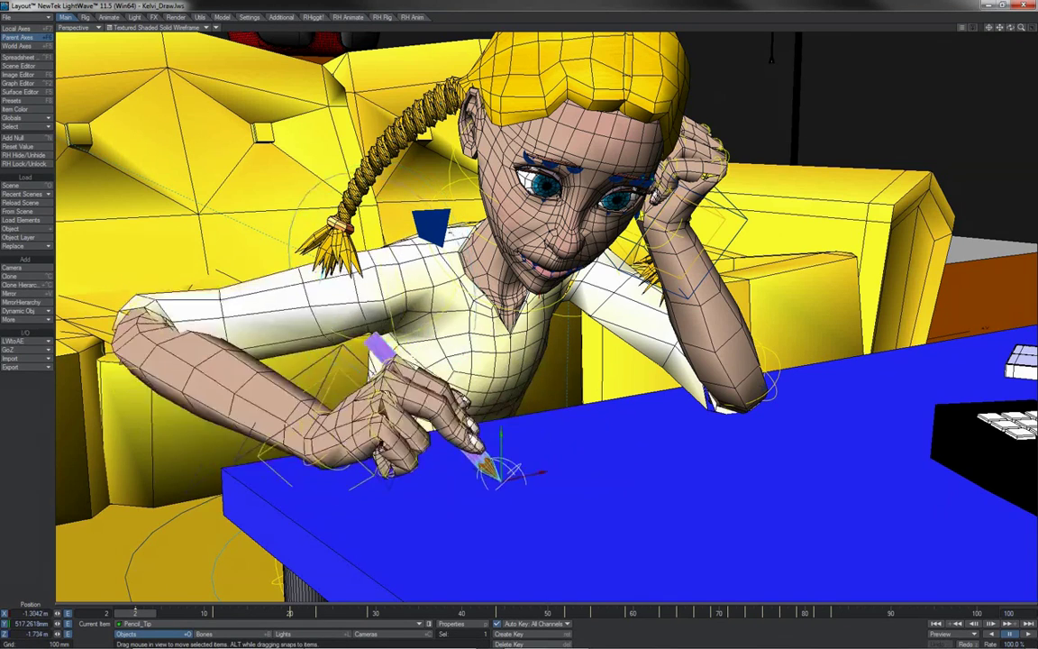
key(y)
key(t)
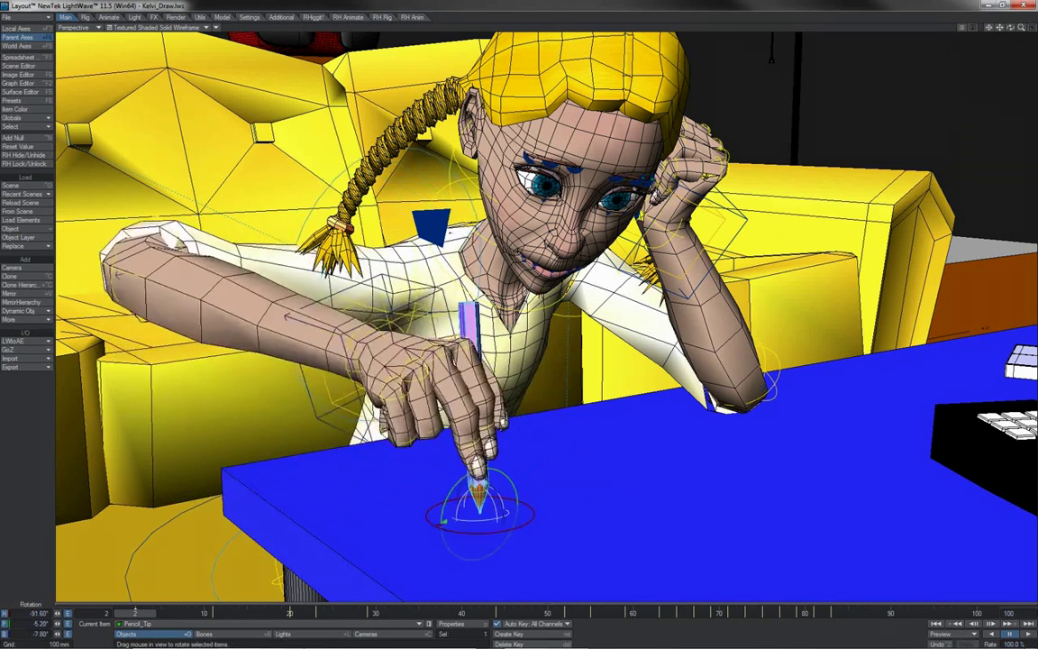
drag(469, 504, 603, 509)
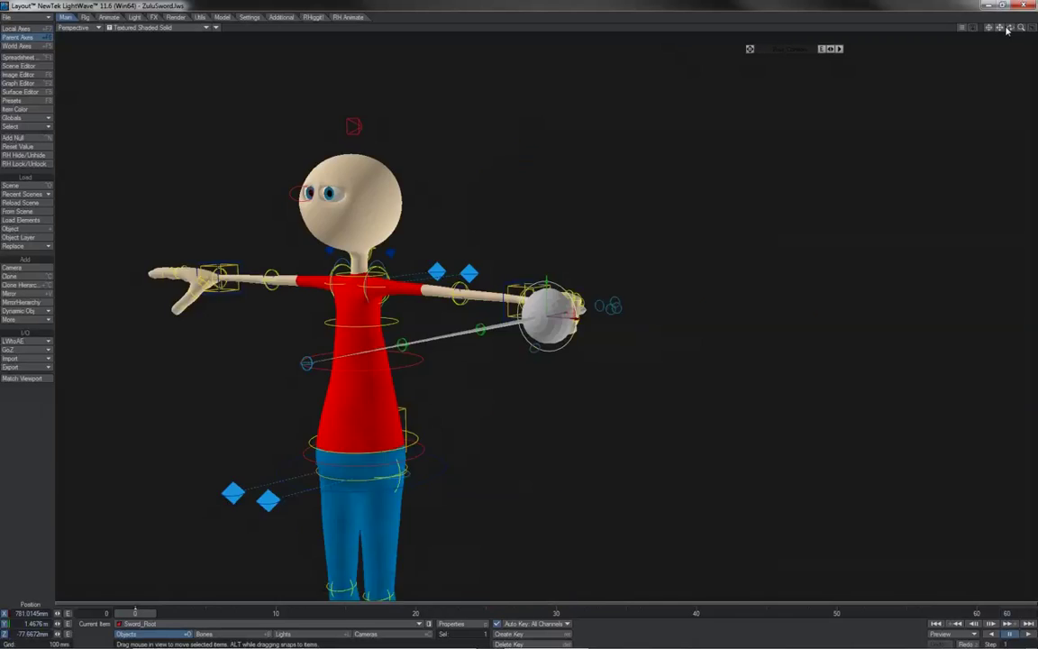
Swing Zulu's sword up and right, and flex Blade3 so the blade curves upward
key(y)
drag(867, 472, 775, 437)
drag(860, 76, 907, 101)
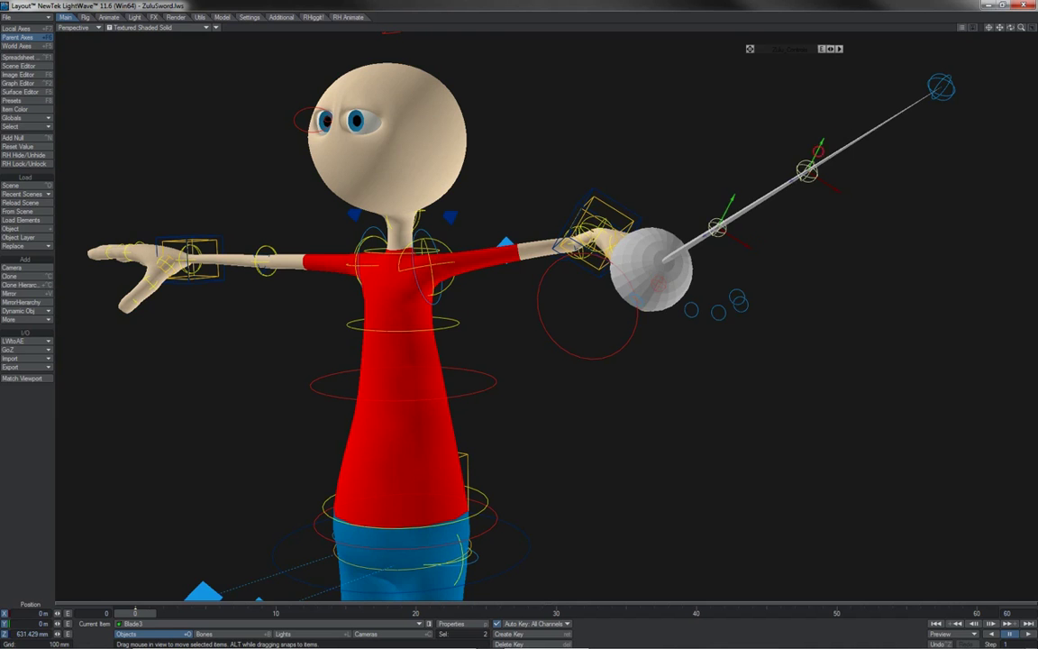
right_drag(907, 101, 907, 145)
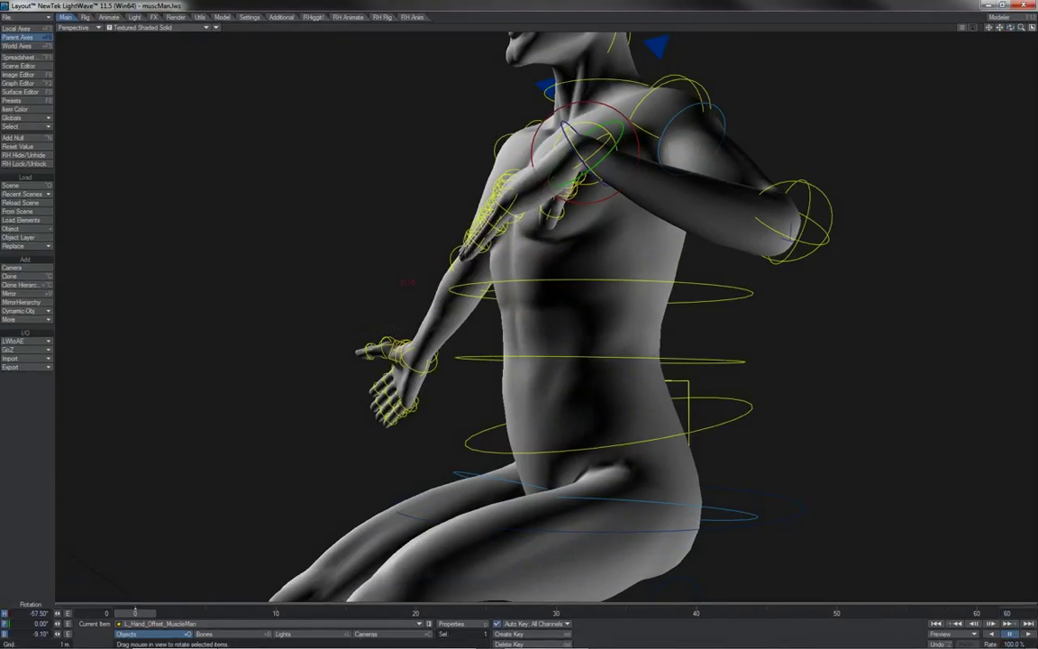
Rotate L_Hand_Offset and L_Shoulder, then raise the arm by moving the L_Clav_IKG goal
drag(613, 97, 601, 99)
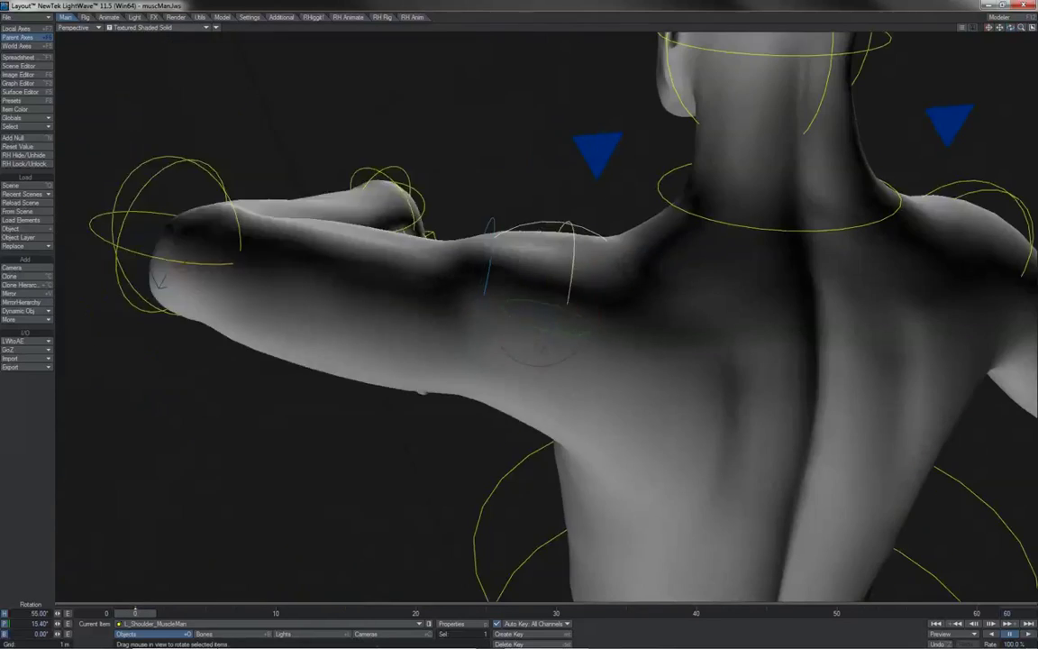
drag(901, 298, 1012, 35)
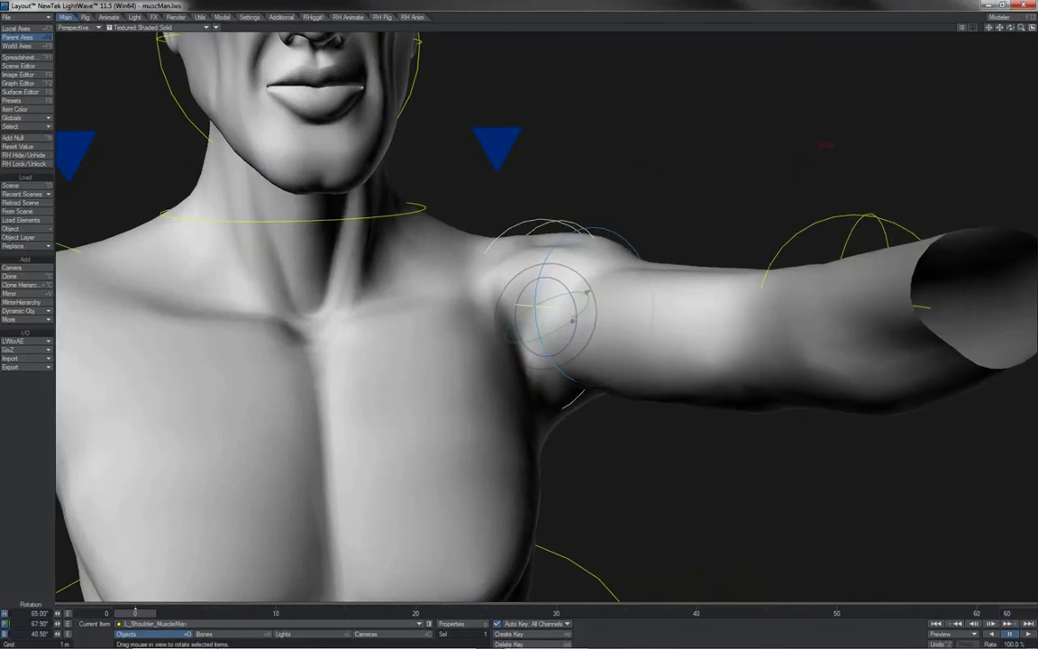
click(498, 144)
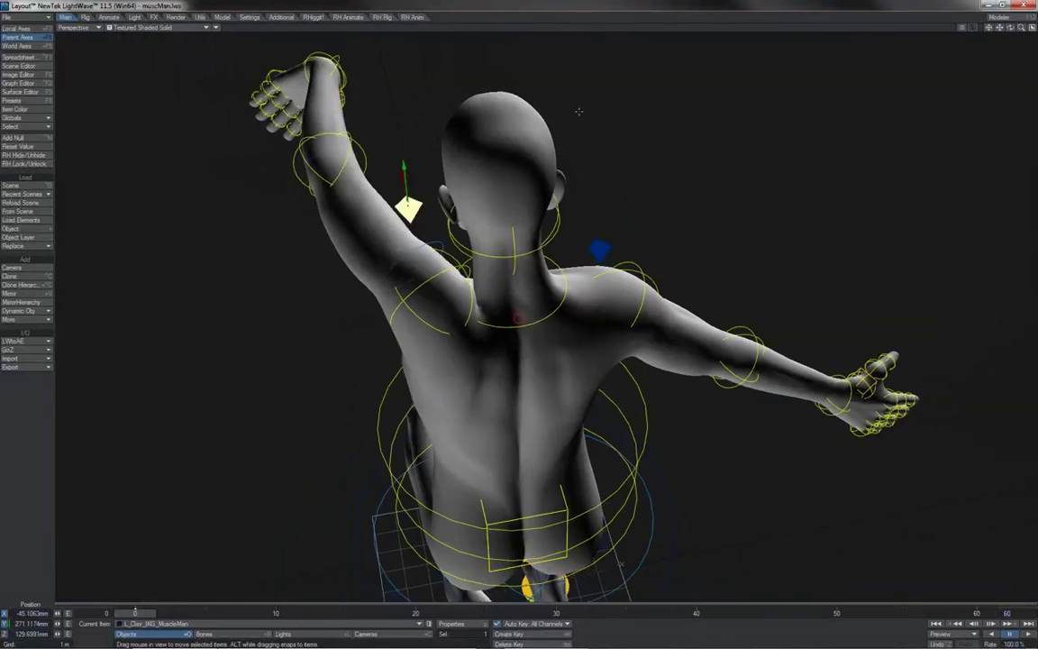
drag(406, 209, 406, 232)
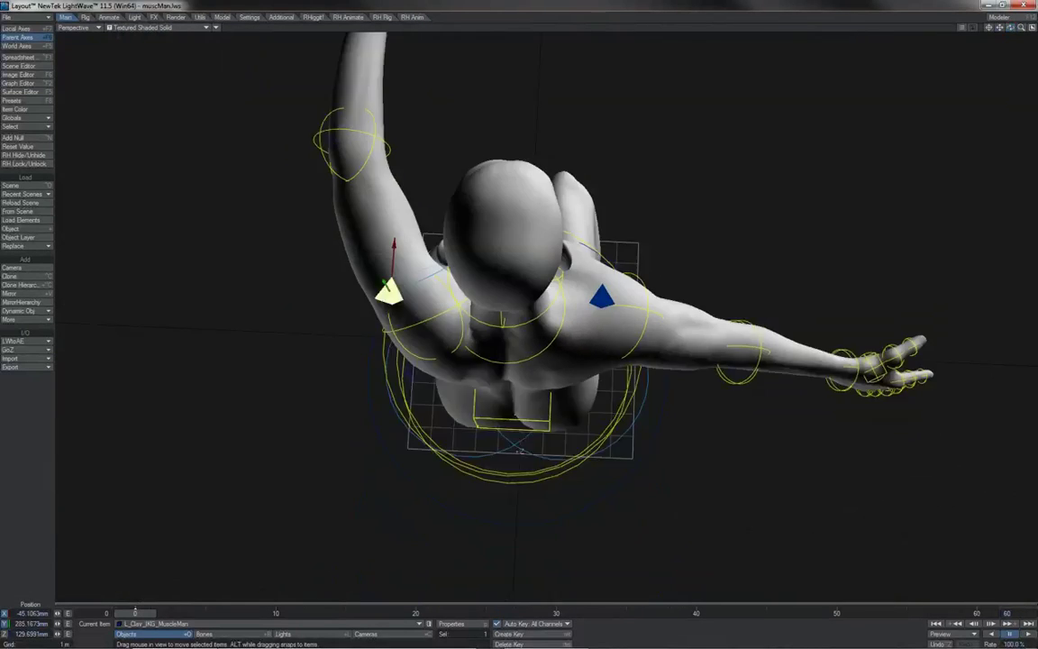
drag(390, 289, 390, 162)
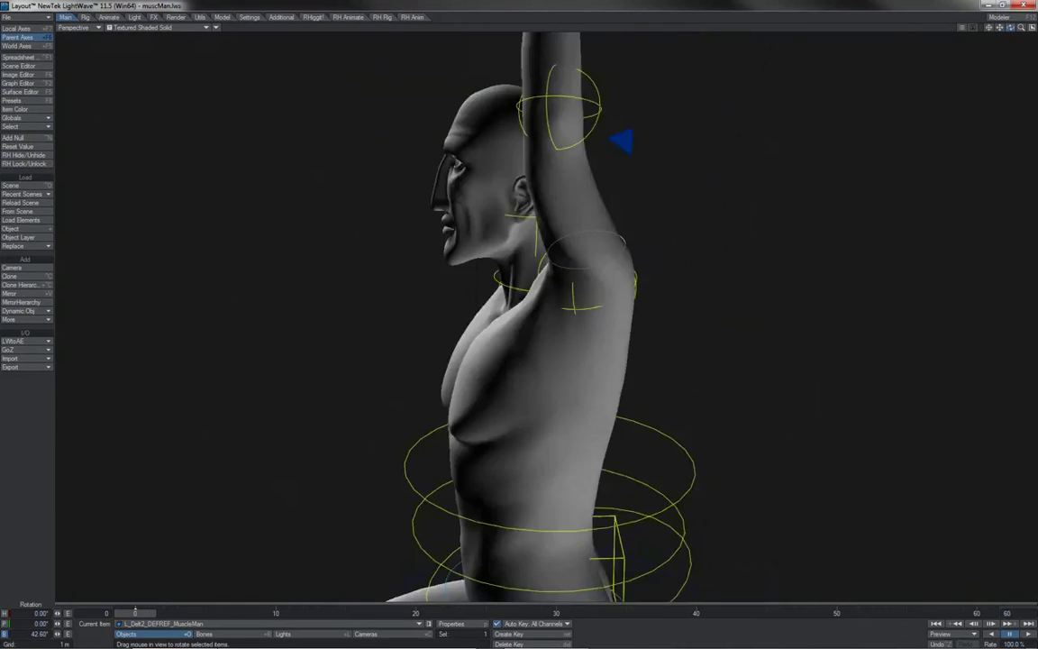
drag(1010, 27, 1013, 34)
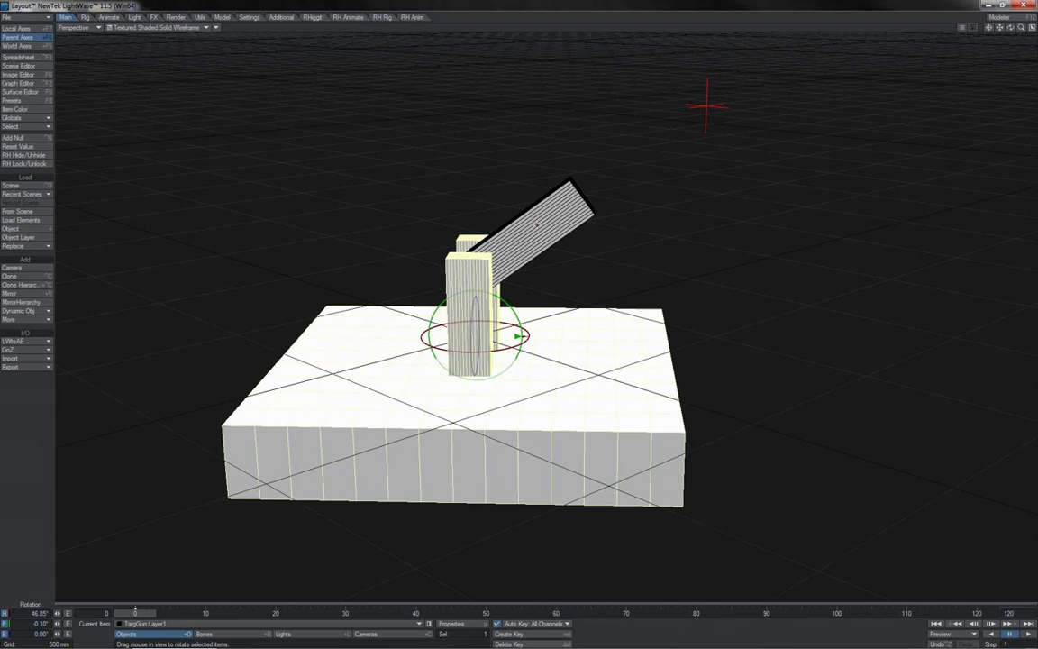
Move the turret chain's goal, then set spline null 2's Rotation Item to null 3
click(537, 224)
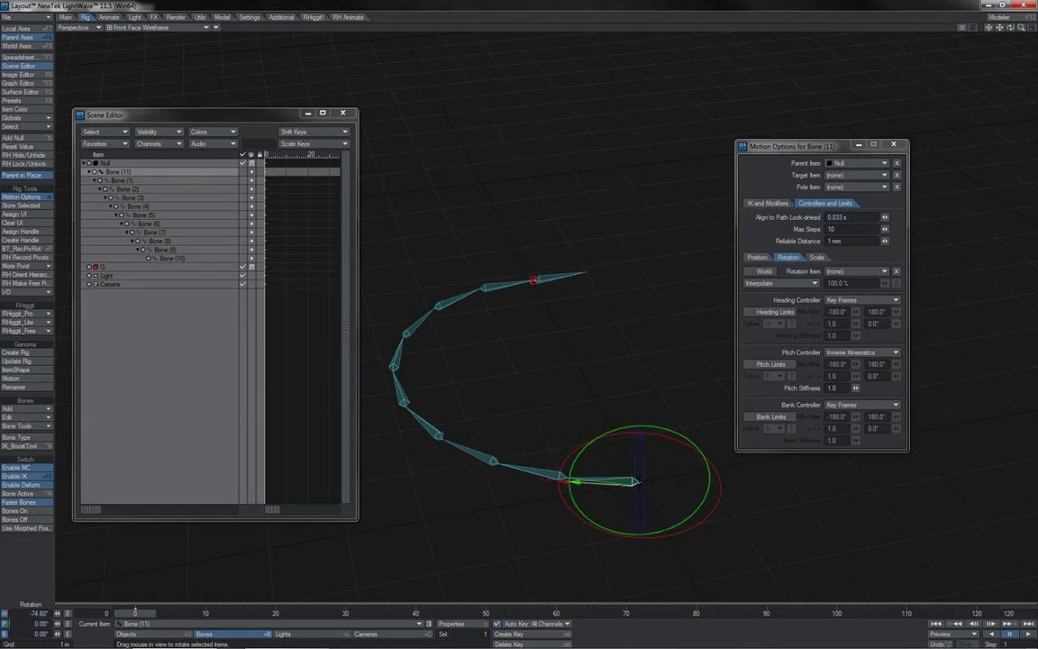
drag(634, 475, 427, 497)
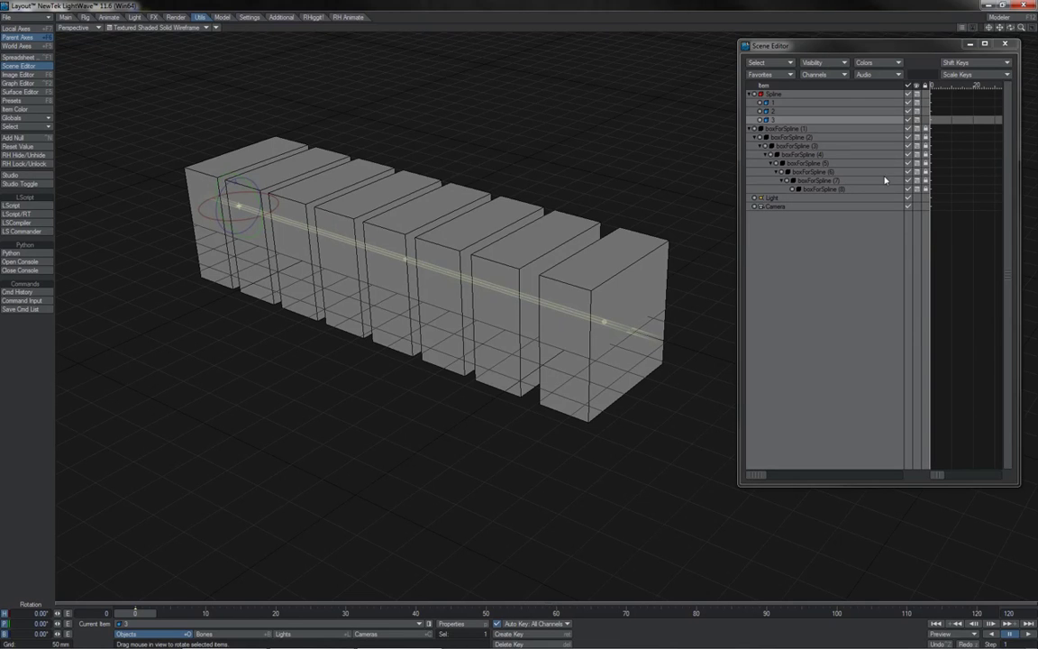
click(772, 110)
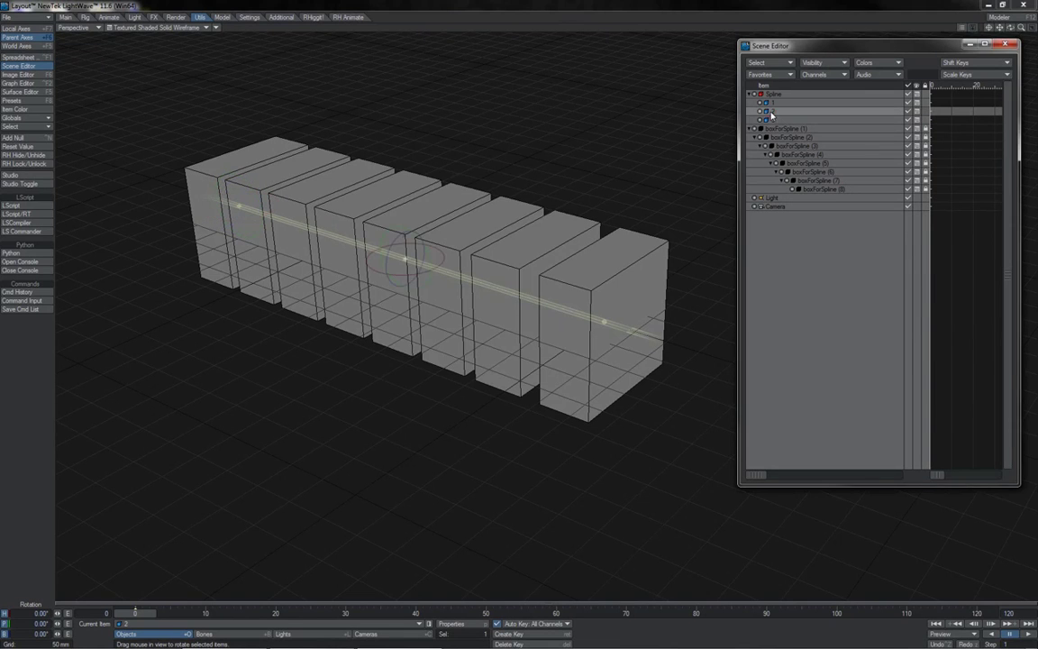
key(m)
click(510, 271)
click(464, 278)
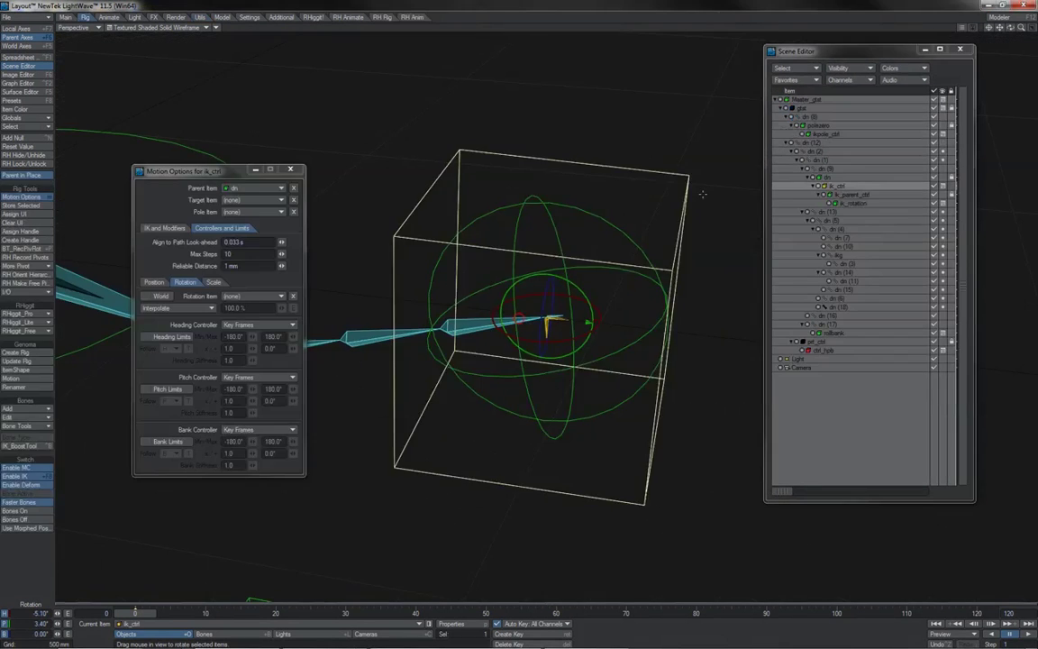
Rotate the mechanical rig's ikg controller, then select ik_ctrl
click(560, 313)
drag(528, 209, 559, 214)
click(840, 188)
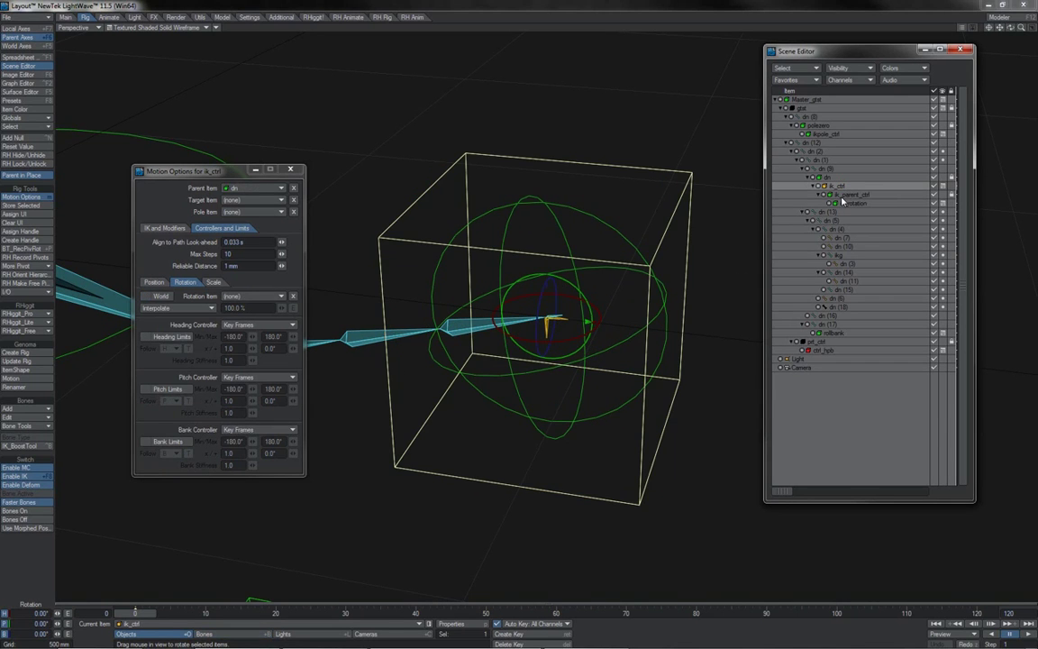